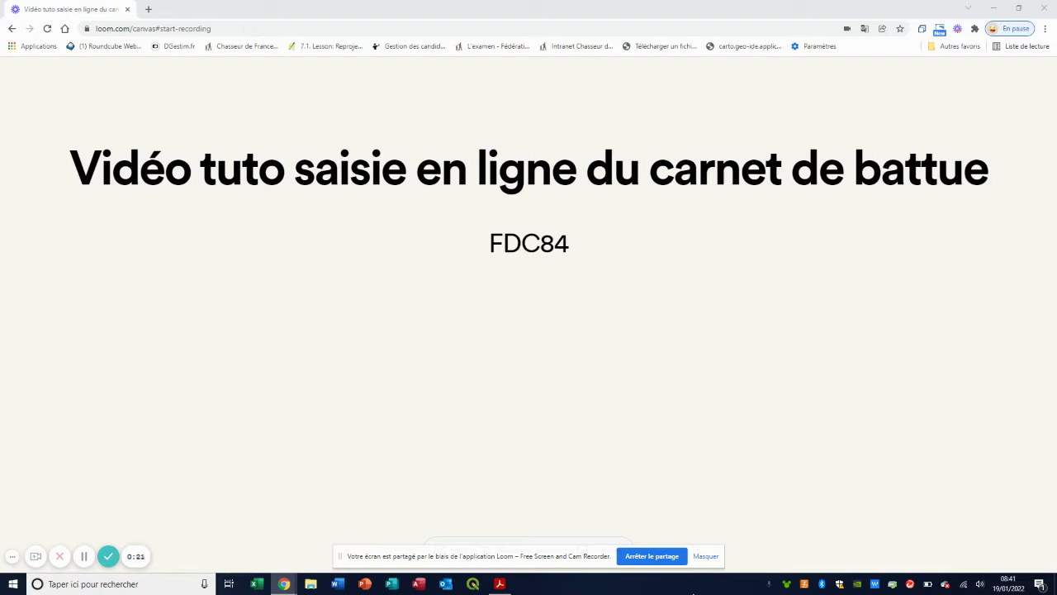
Step: Search Google for 'fdc84' and open the FDC84 federation site at fdc84.info
{"action": "left_click", "coordinate": [995, 10]}
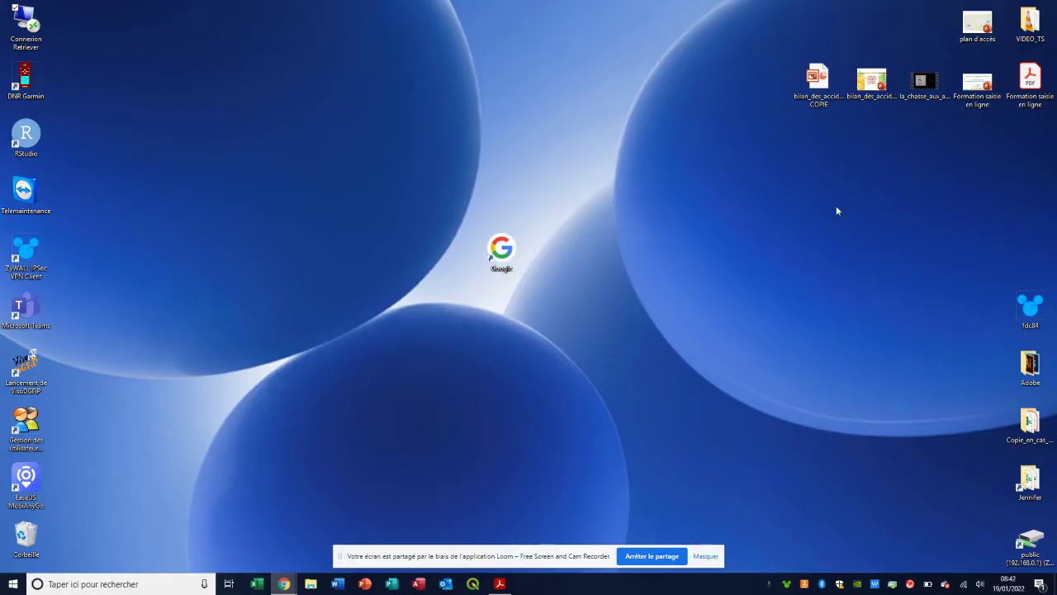
{"action": "double_click", "coordinate": [502, 252]}
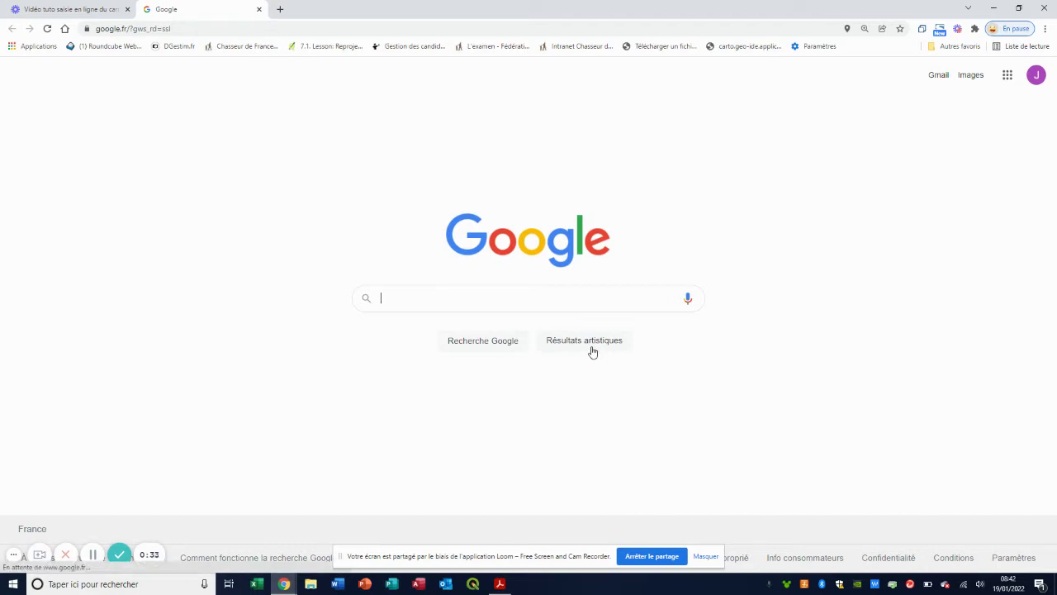
{"action": "type", "text": "fdc84"}
{"action": "key", "text": "Return"}
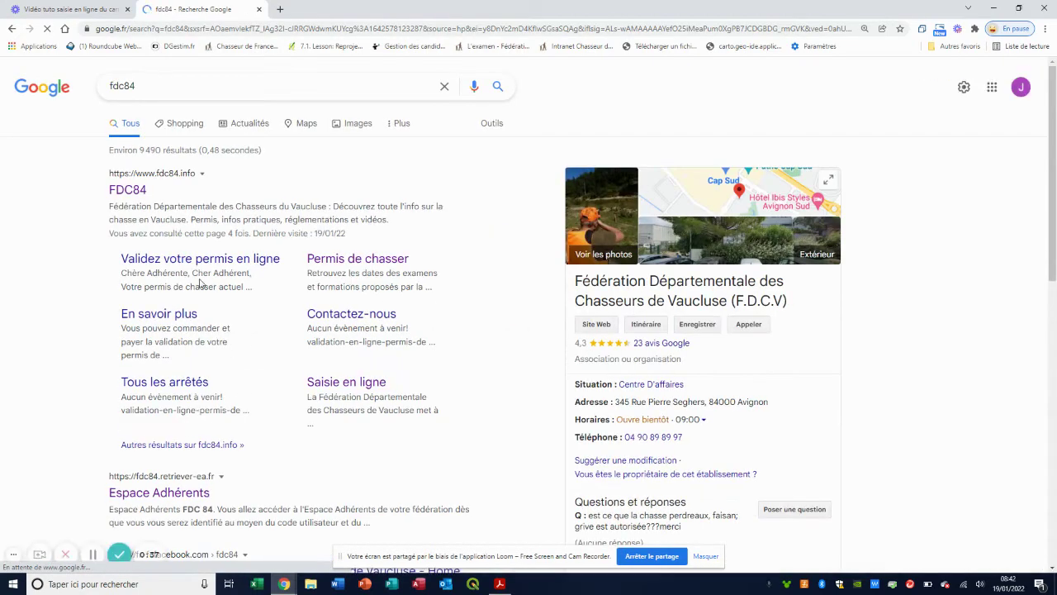
{"action": "left_click", "coordinate": [119, 191]}
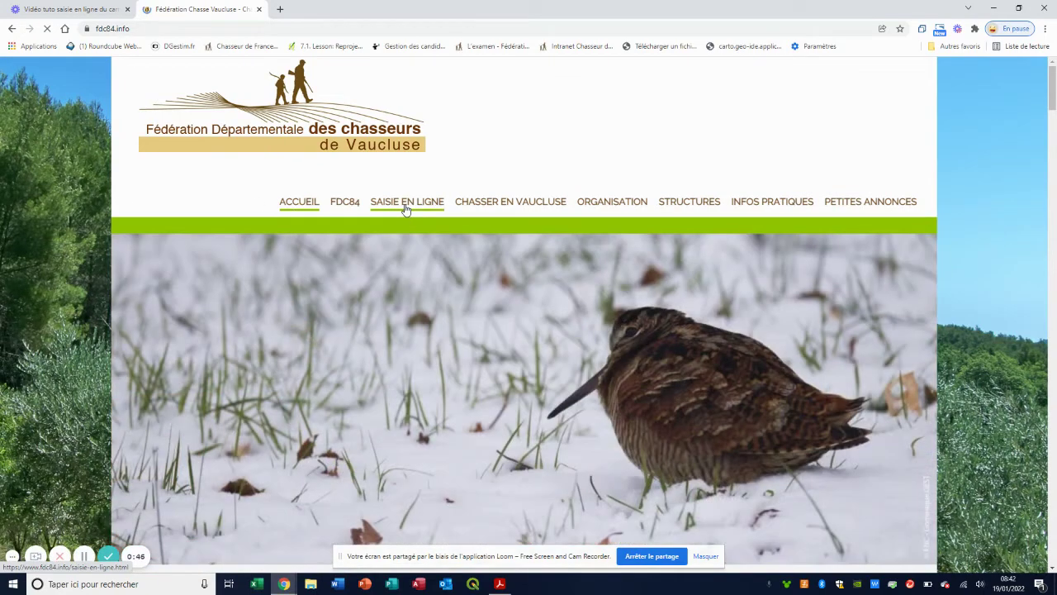
Step: From the SAISIE EN LIGNE page, open the Espace Adhérents login page via 'Cliquez ici'
{"action": "left_click", "coordinate": [405, 206]}
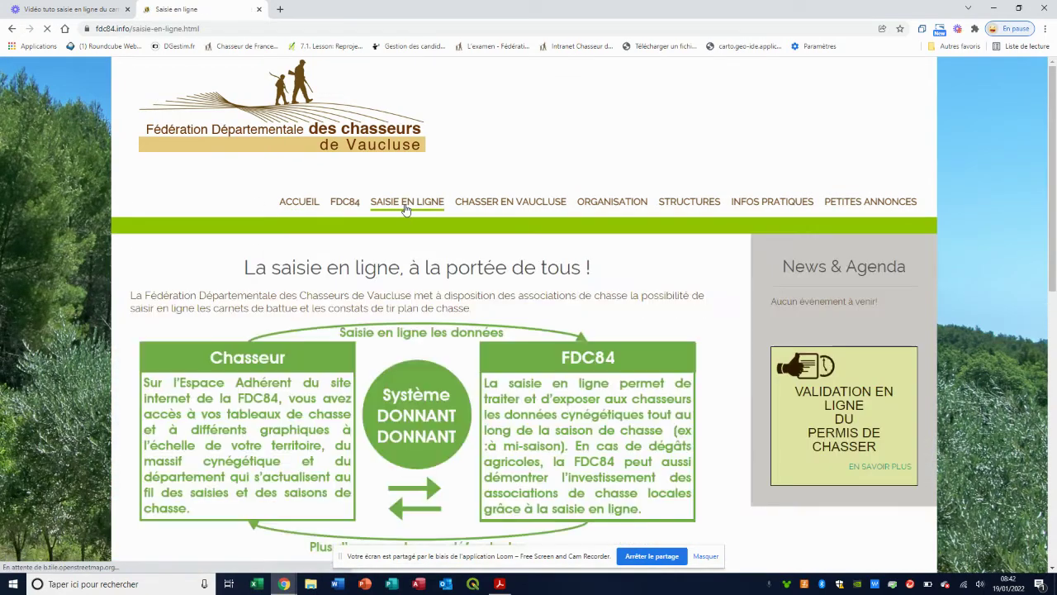
{"action": "scroll", "coordinate": [407, 206], "scroll_direction": "down", "scroll_amount": 9}
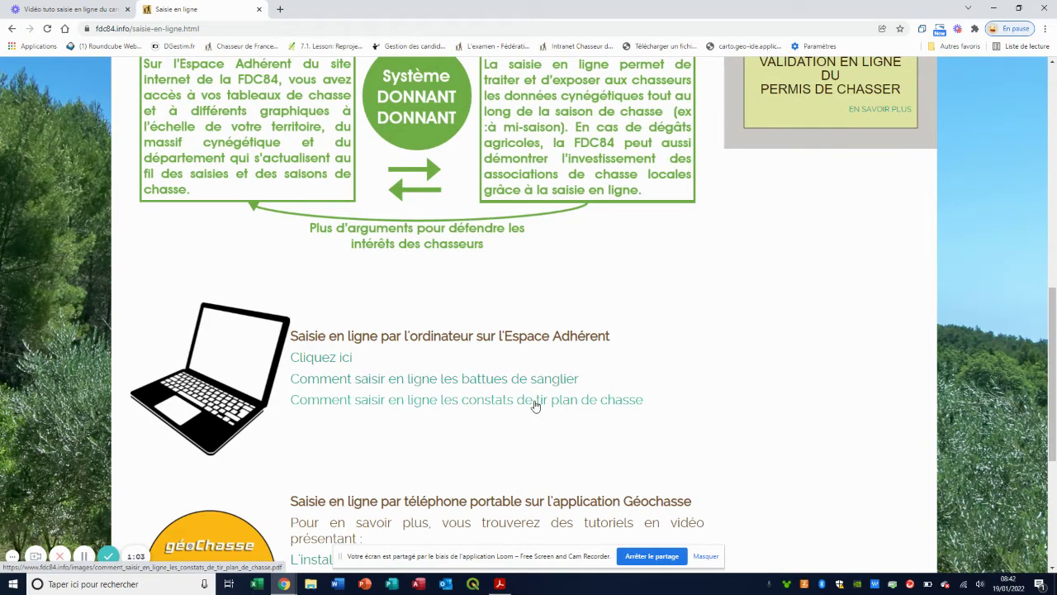
{"action": "left_click", "coordinate": [313, 360]}
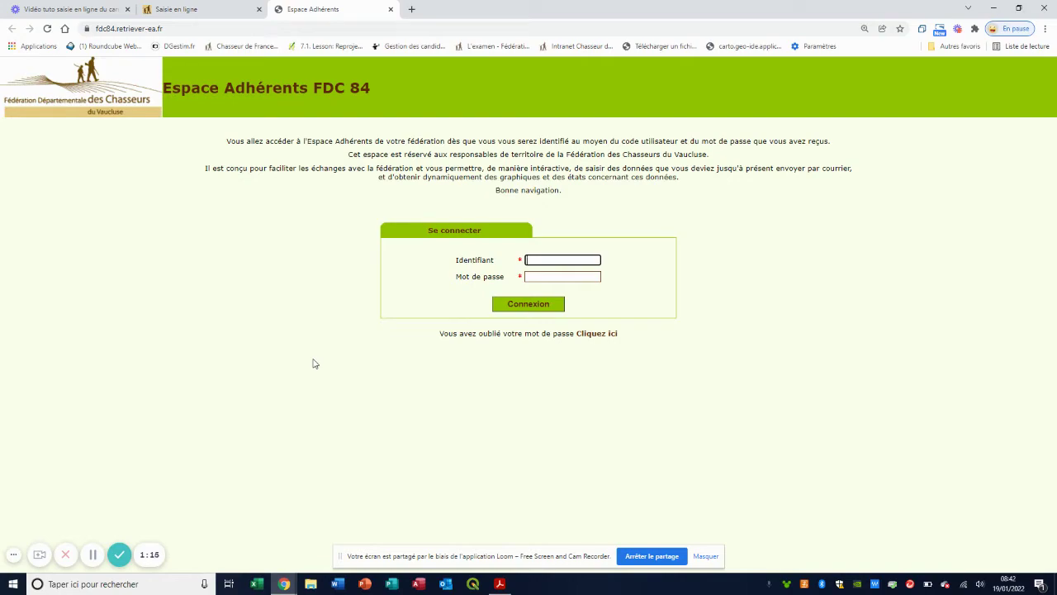
Step: Read the Identifiant and Mot de passe on the carnet in CB.pdf, then minimize Acrobat Reader
{"action": "left_click", "coordinate": [500, 584]}
{"action": "scroll", "coordinate": [532, 536], "scroll_direction": "up", "scroll_amount": 3, "text": "ctrl"}
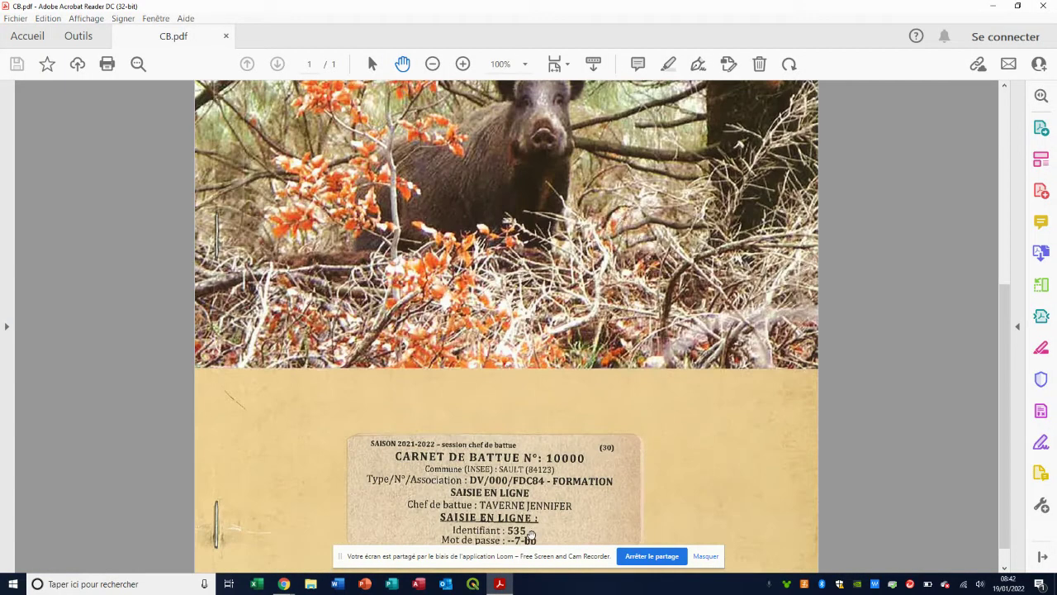
{"action": "scroll", "coordinate": [865, 427], "scroll_direction": "down", "scroll_amount": 3}
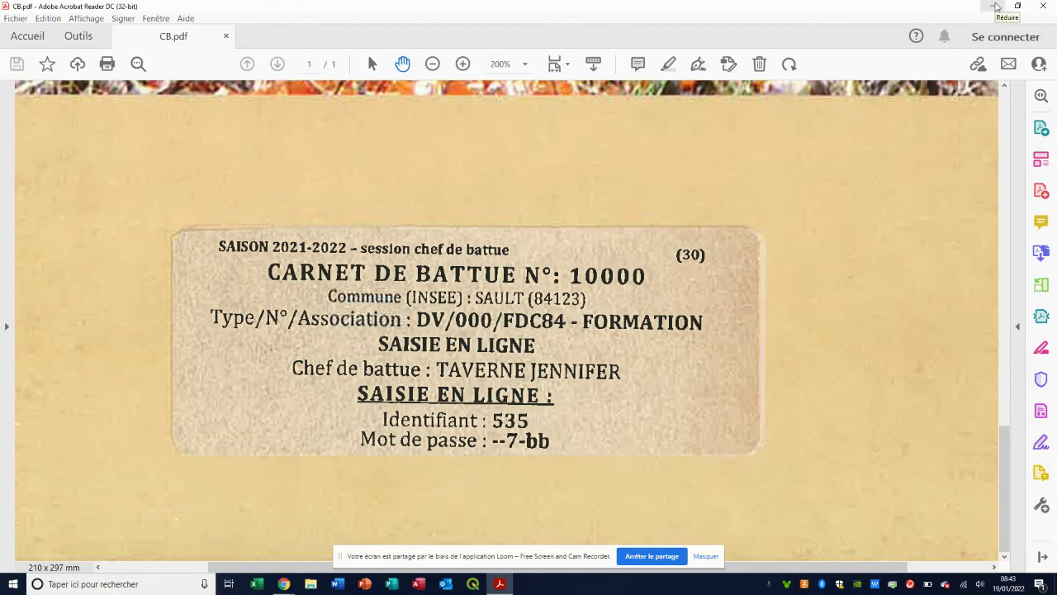
{"action": "left_click", "coordinate": [996, 7]}
Step: Log in to Espace Adhérents with the member identifier and password from the carnet
{"action": "left_click", "coordinate": [565, 262]}
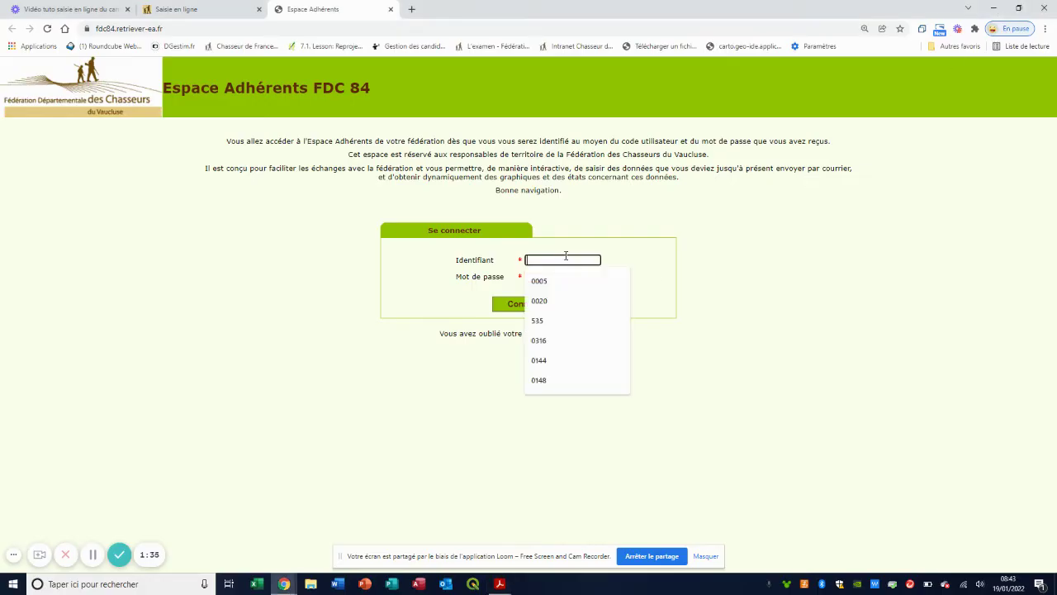
{"action": "key", "text": "Tab"}
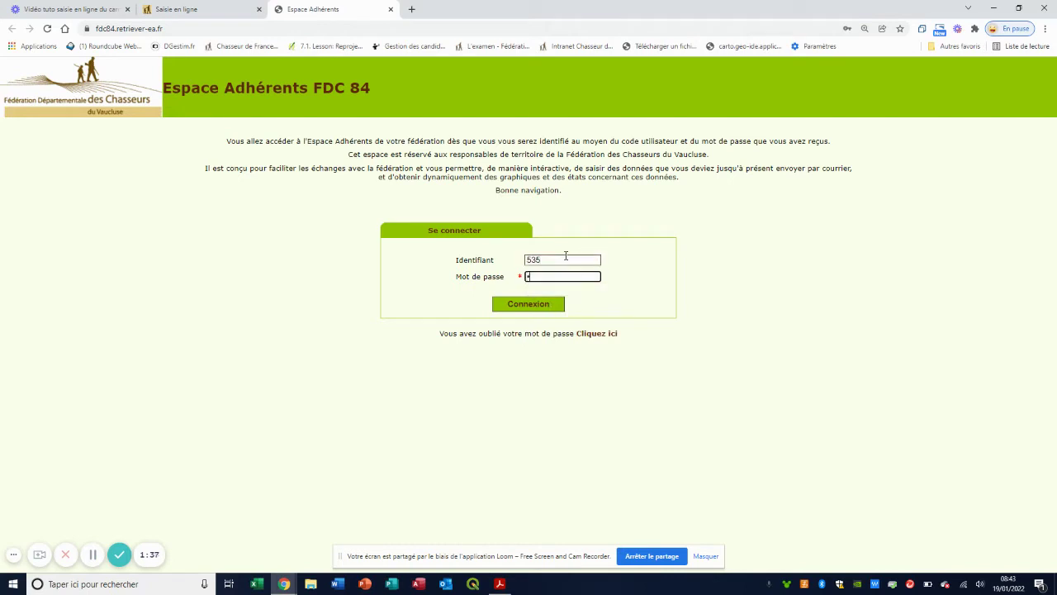
{"action": "left_click", "coordinate": [561, 305]}
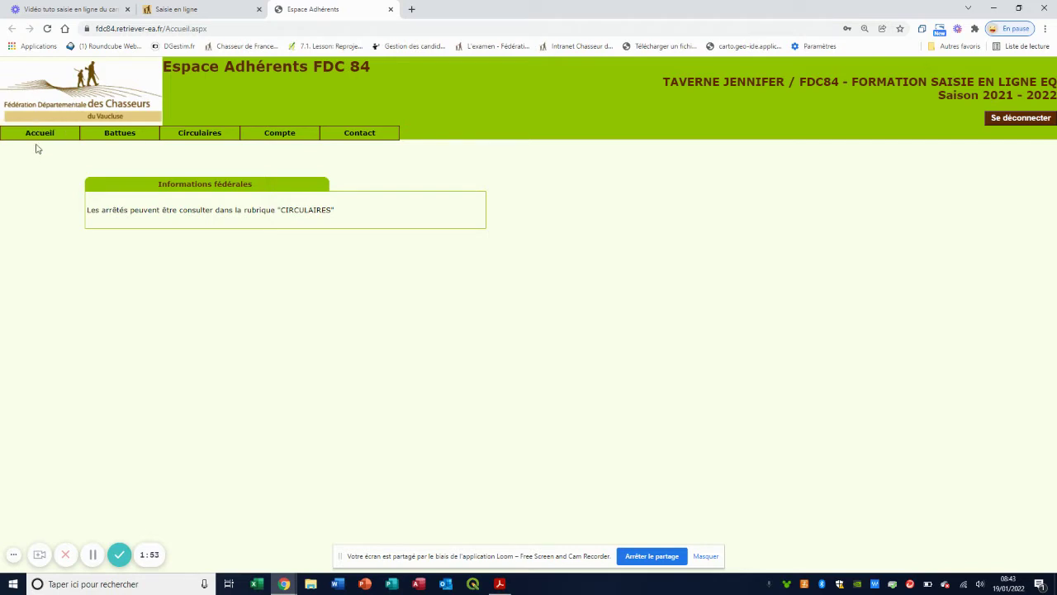
Step: Go to Battues > Saisie des registres for 2021–2022
{"action": "mouse_move", "coordinate": [151, 151]}
{"action": "mouse_move", "coordinate": [111, 134]}
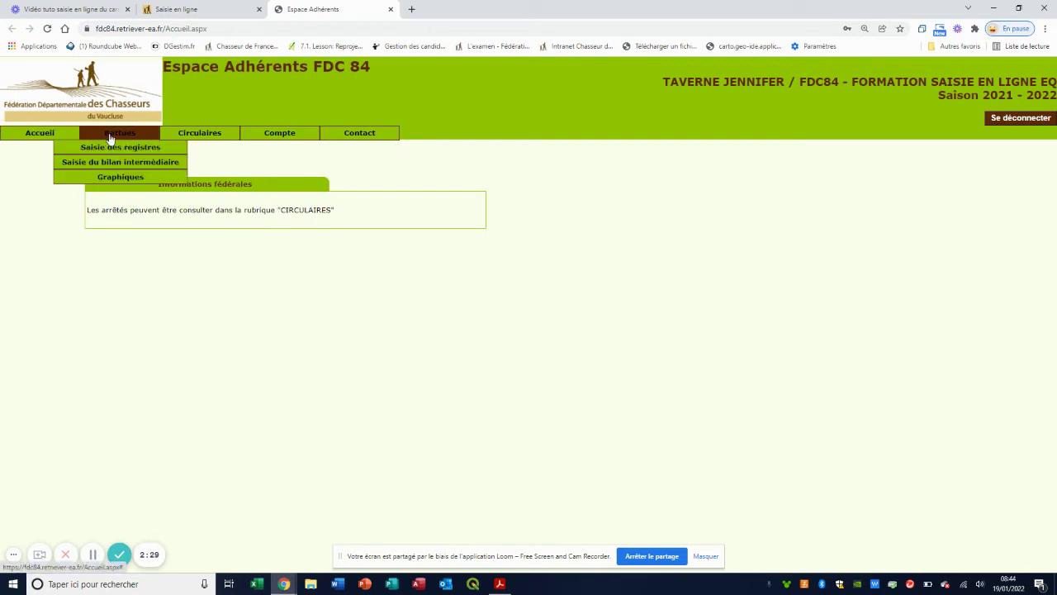
{"action": "left_click", "coordinate": [72, 151]}
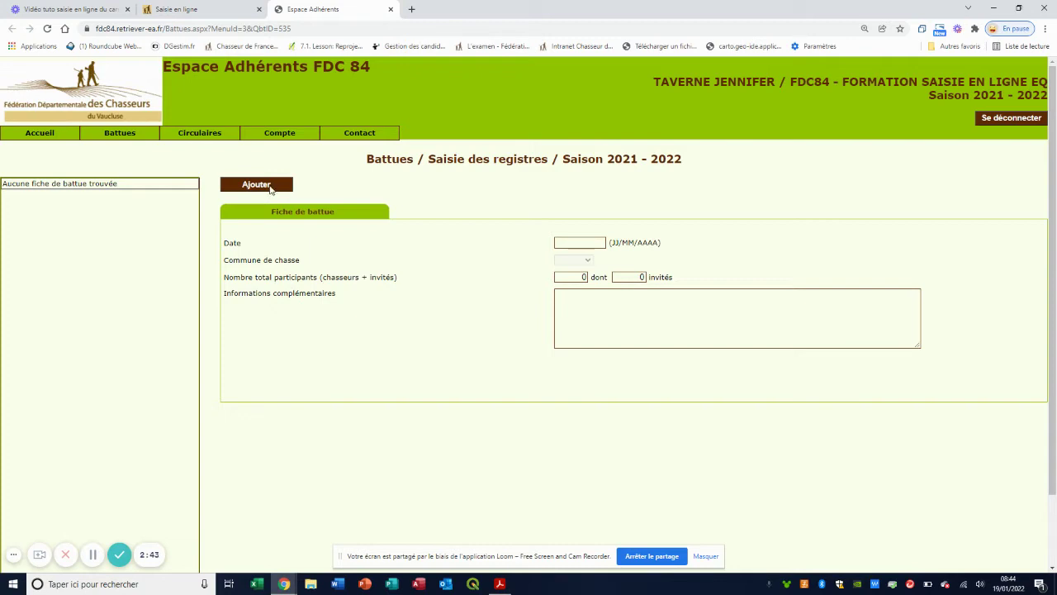
Step: Add a new hunt sheet dated 18/01/2022
{"action": "left_click", "coordinate": [269, 185]}
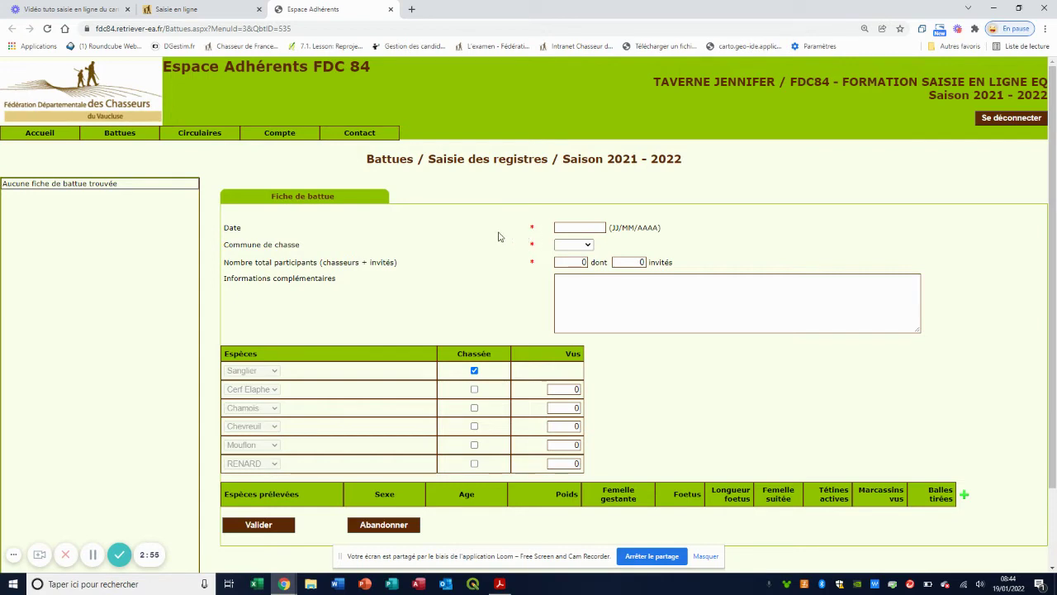
{"action": "left_click", "coordinate": [561, 227]}
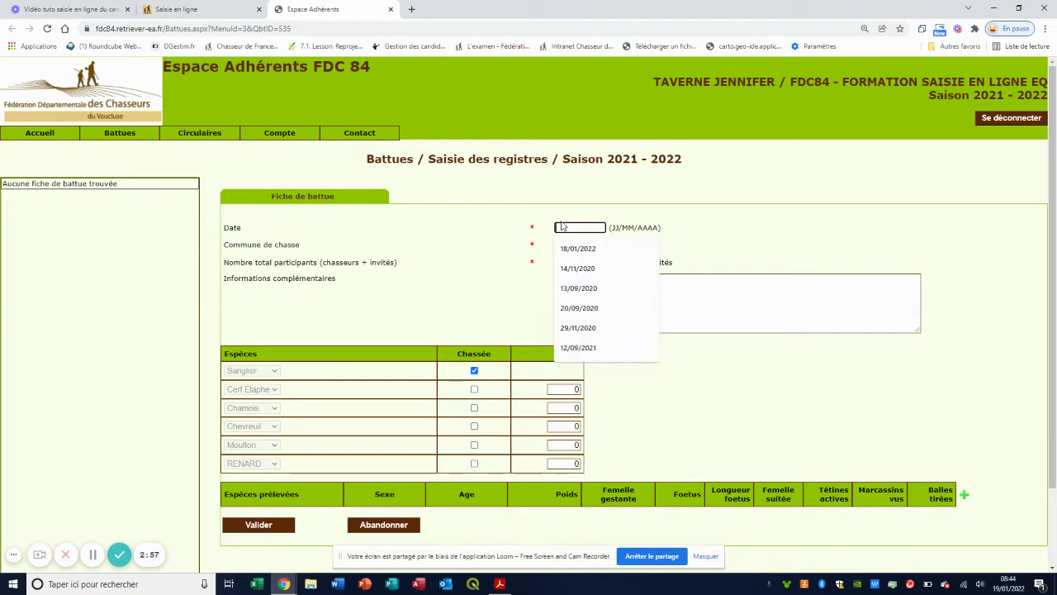
{"action": "type", "text": "1"}
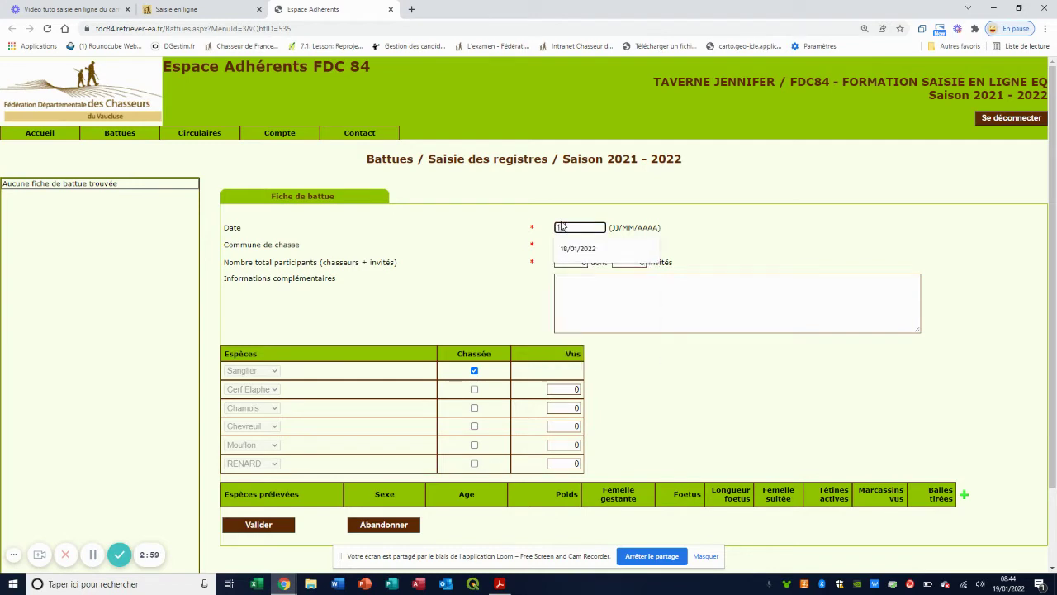
{"action": "type", "text": "8/01/2022"}
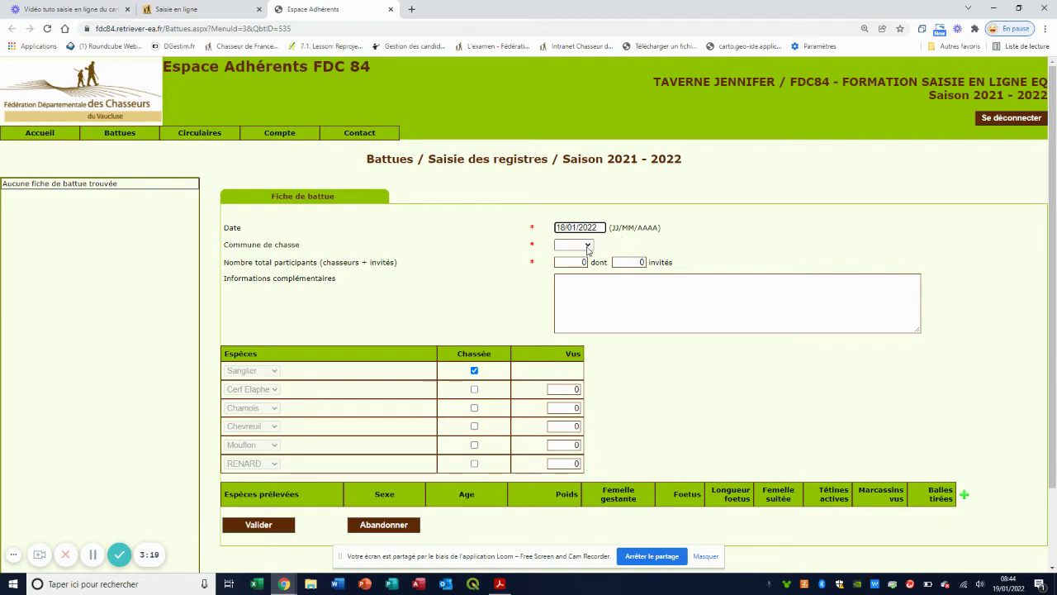
Step: Set the commune to SAULT with 19 participants and 2 guests
{"action": "left_click", "coordinate": [589, 246]}
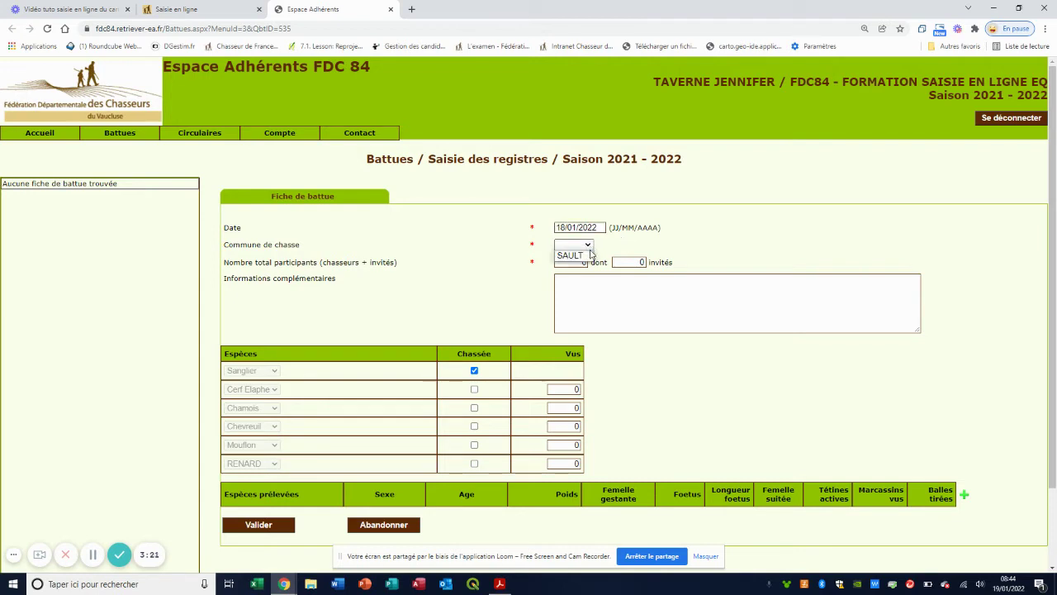
{"action": "left_click", "coordinate": [588, 256]}
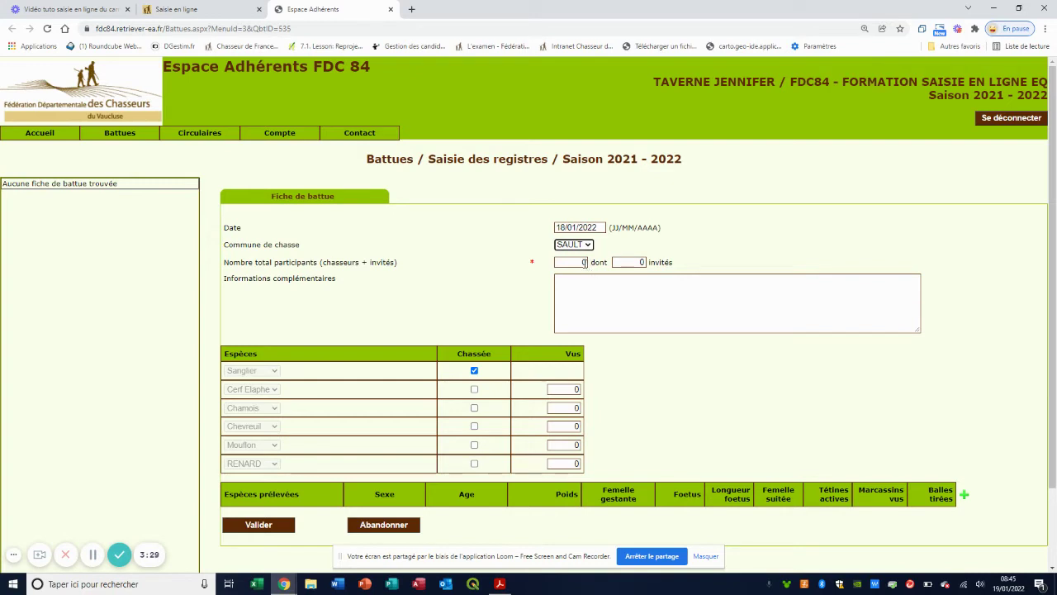
{"action": "left_click", "coordinate": [577, 262]}
{"action": "type", "text": "2"}
{"action": "double_click", "coordinate": [581, 262]}
{"action": "type", "text": "19"}
{"action": "key", "text": "Tab"}
{"action": "type", "text": "2"}
Step: Note 'début : 8h Fin : 12h', 'Lieu dit : La Roquette', 'Le gibier est passé à travers'; mark RENARD hunted
{"action": "left_click", "coordinate": [591, 291]}
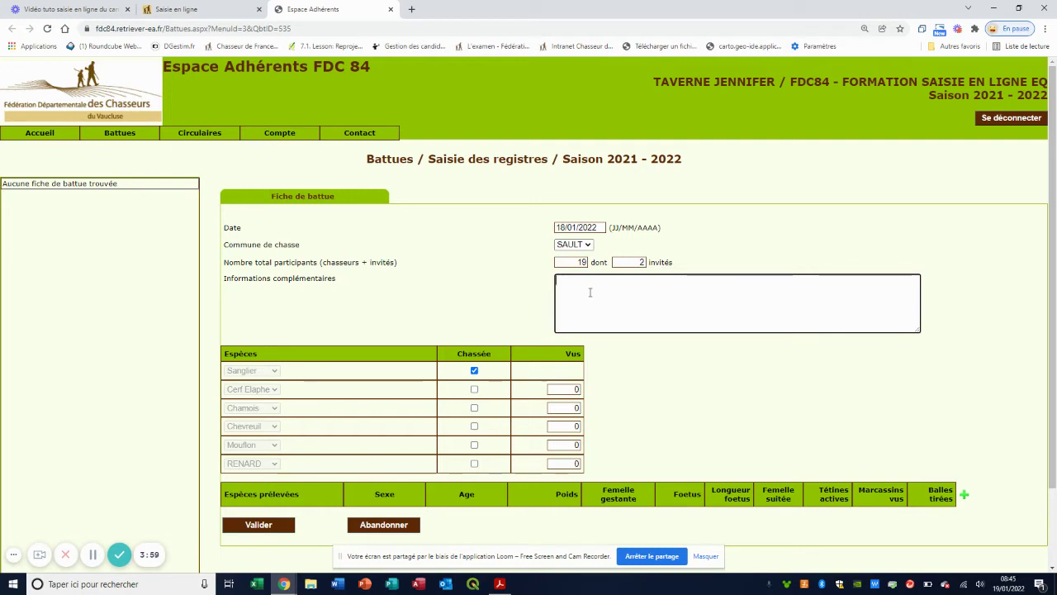
{"action": "type", "text": "Heu"}
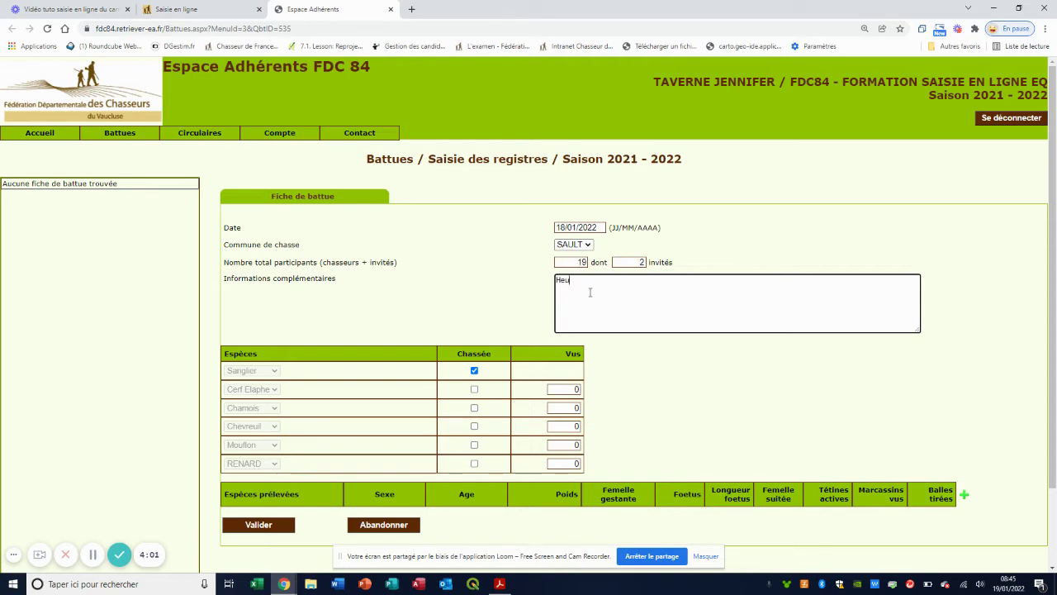
{"action": "type", "text": "re de ba"}
{"action": "key", "text": "BackSpace"}
{"action": "type", "text": "début"}
{"action": "type", "text": " : 8h "}
{"action": "type", "text": "Fin : 12"}
{"action": "type", "text": "h"}
{"action": "key", "text": "Return"}
{"action": "type", "text": "Lieu dit : La Roquette"}
{"action": "key", "text": "Return"}
{"action": "type", "text": "Le gibier est passé à travers"}
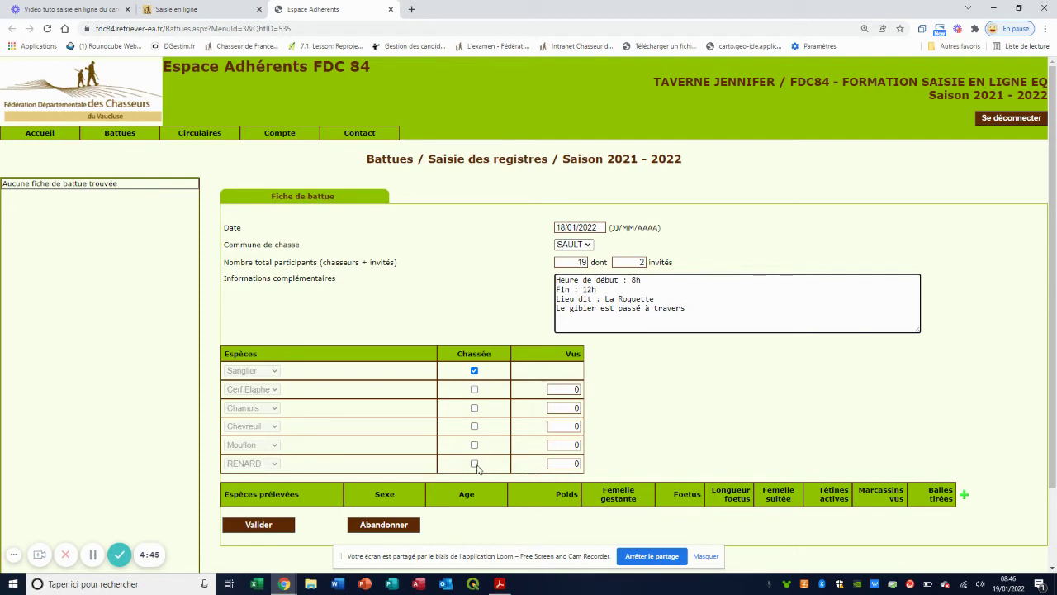
{"action": "left_click", "coordinate": [476, 465]}
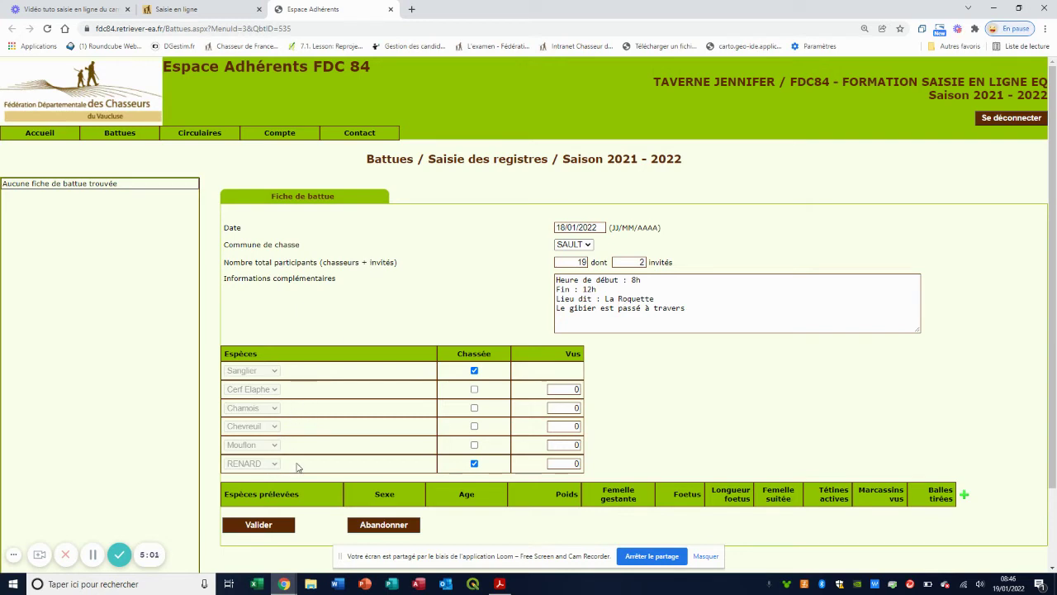
Step: Validate the 18/01/2022 hunt sheet and confirm both save dialogs
{"action": "left_click", "coordinate": [275, 530]}
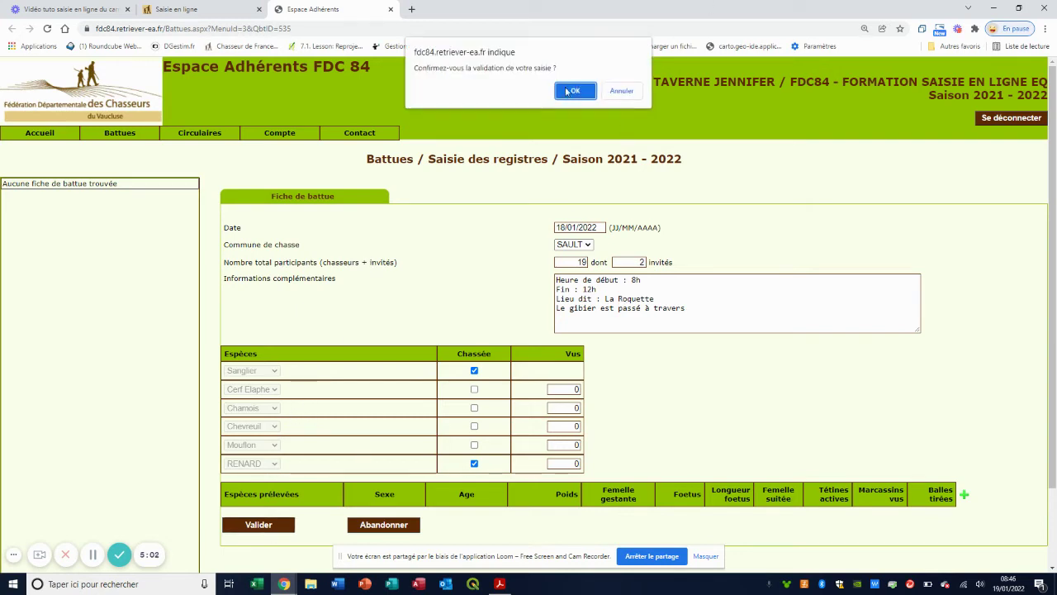
{"action": "left_click", "coordinate": [583, 93]}
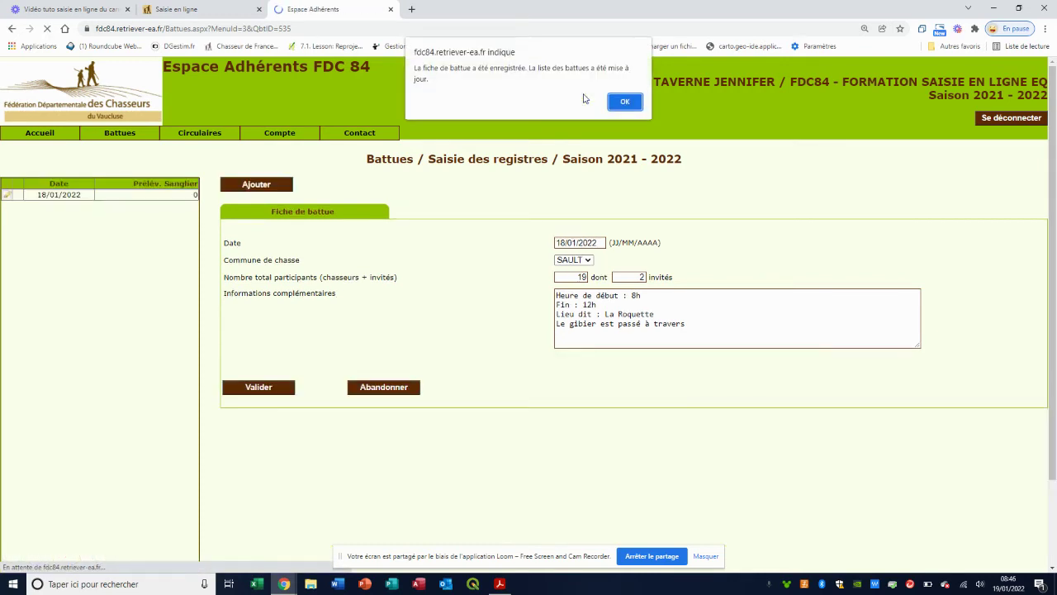
{"action": "left_click", "coordinate": [624, 102]}
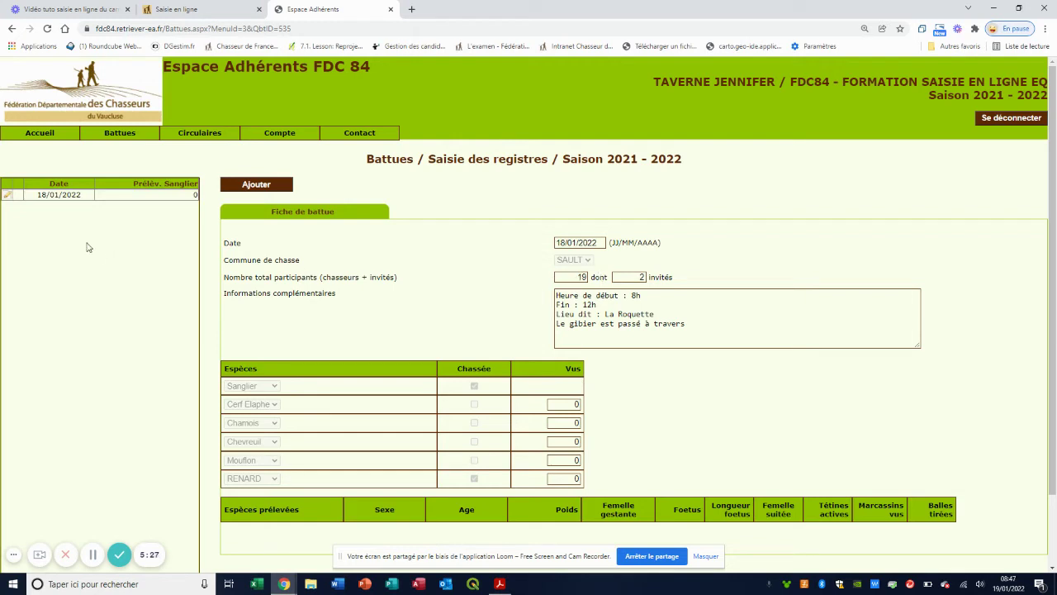
Step: Correct the 18/01/2022 sheet to 20 participants, re-save it, and start a new battue
{"action": "left_click", "coordinate": [6, 198]}
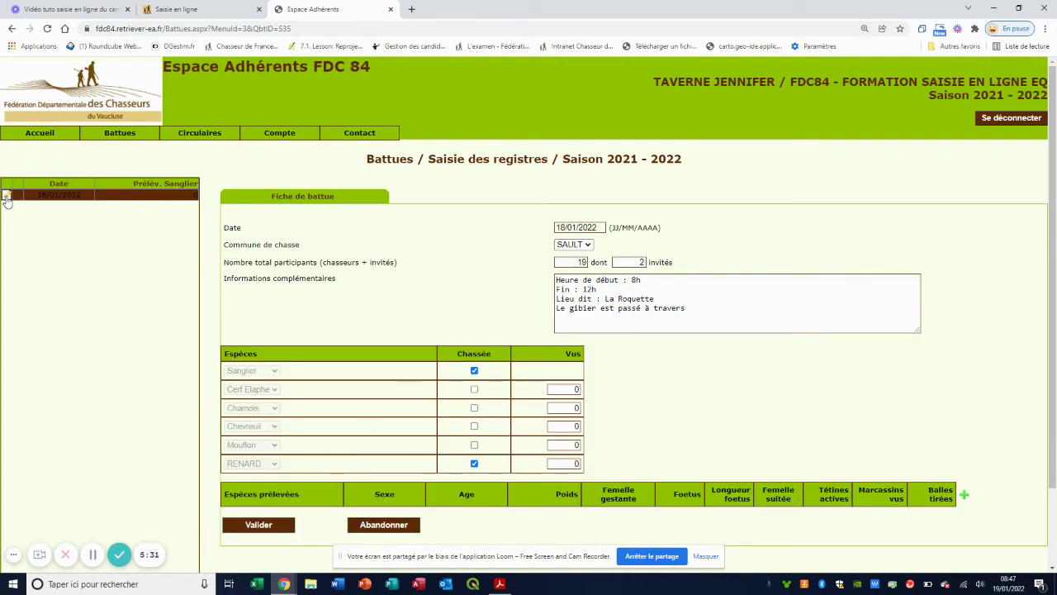
{"action": "left_click_drag", "start_coordinate": [572, 262], "coordinate": [589, 262]}
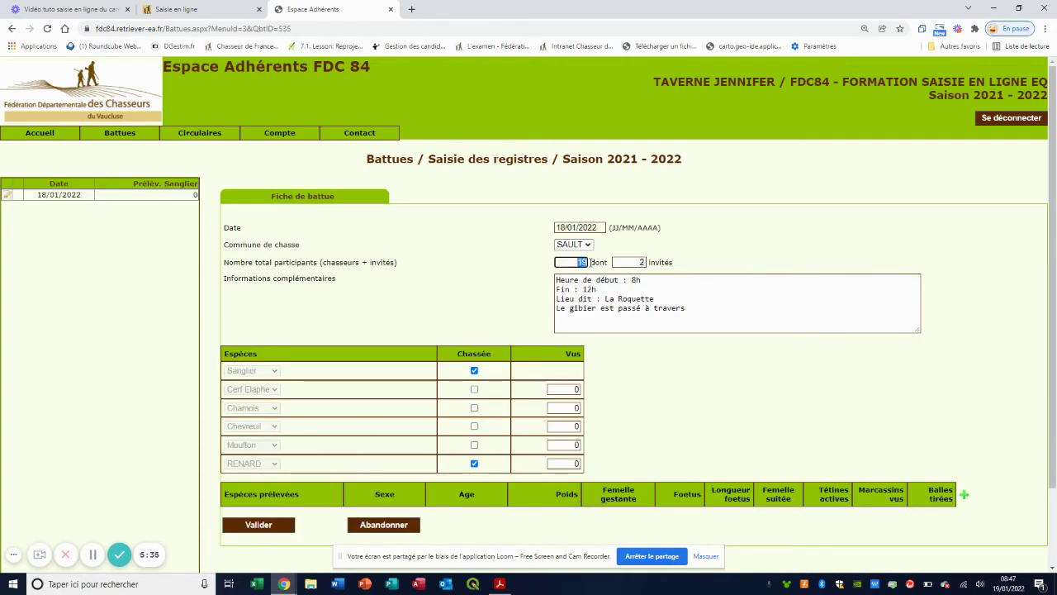
{"action": "type", "text": "20"}
{"action": "left_click", "coordinate": [239, 526]}
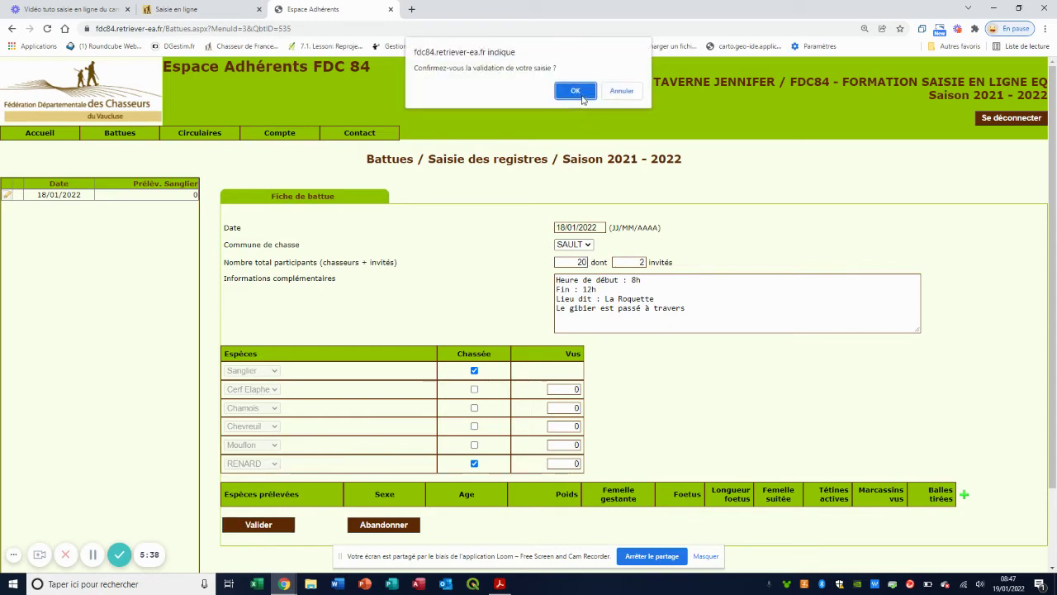
{"action": "left_click", "coordinate": [576, 91]}
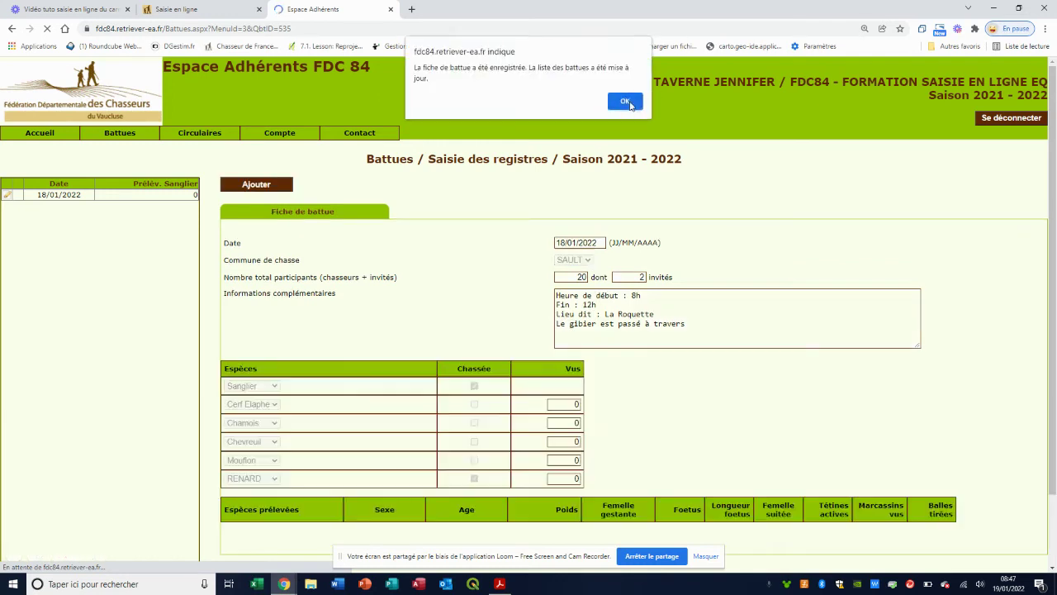
{"action": "left_click", "coordinate": [625, 102]}
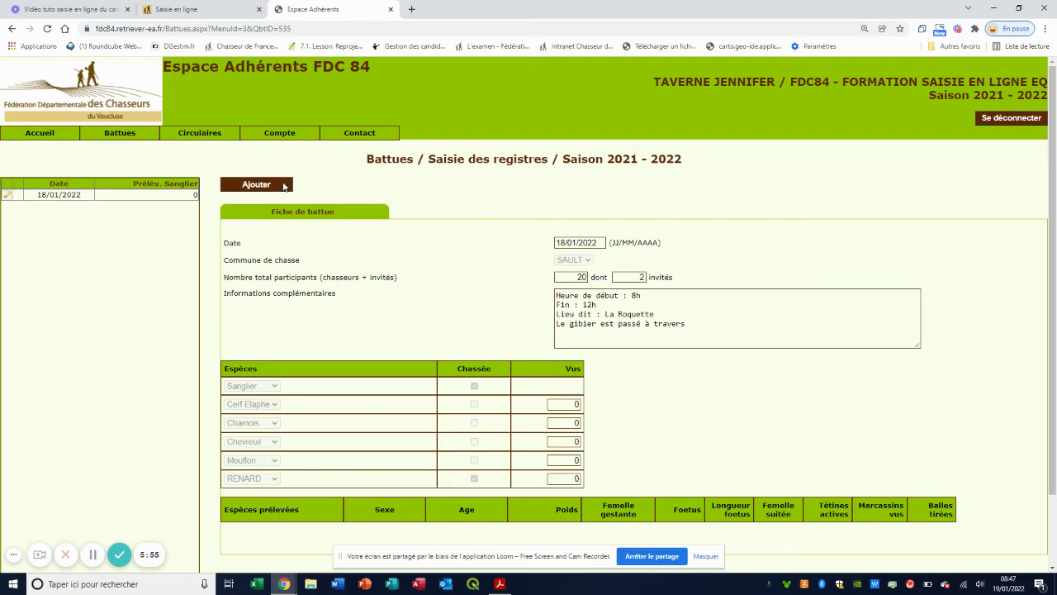
{"action": "left_click", "coordinate": [256, 184]}
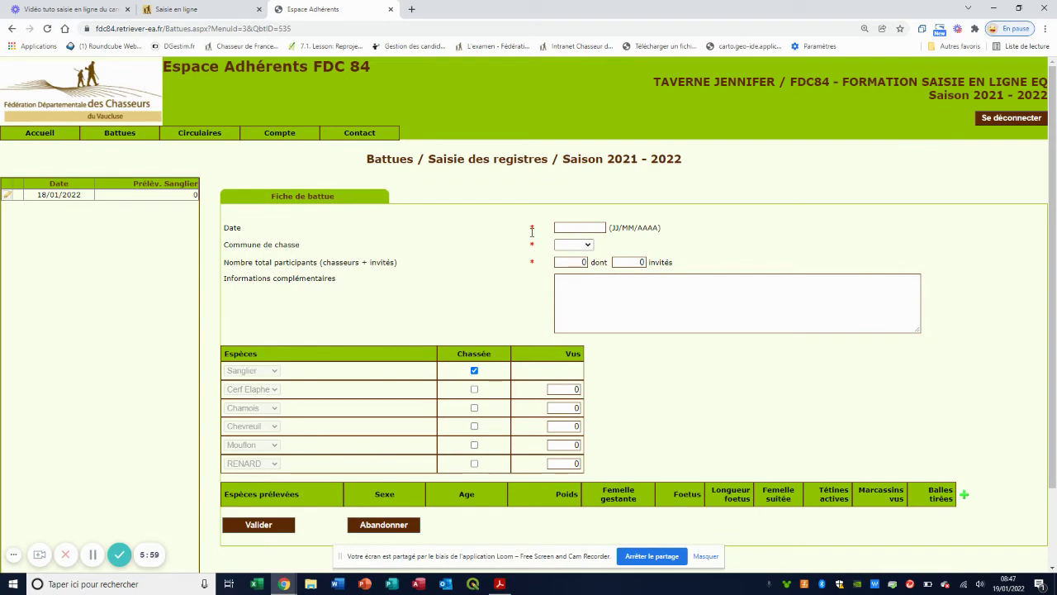
Step: Fill in date 19/01/2022, commune SAULT and 32 participants
{"action": "left_click", "coordinate": [578, 226]}
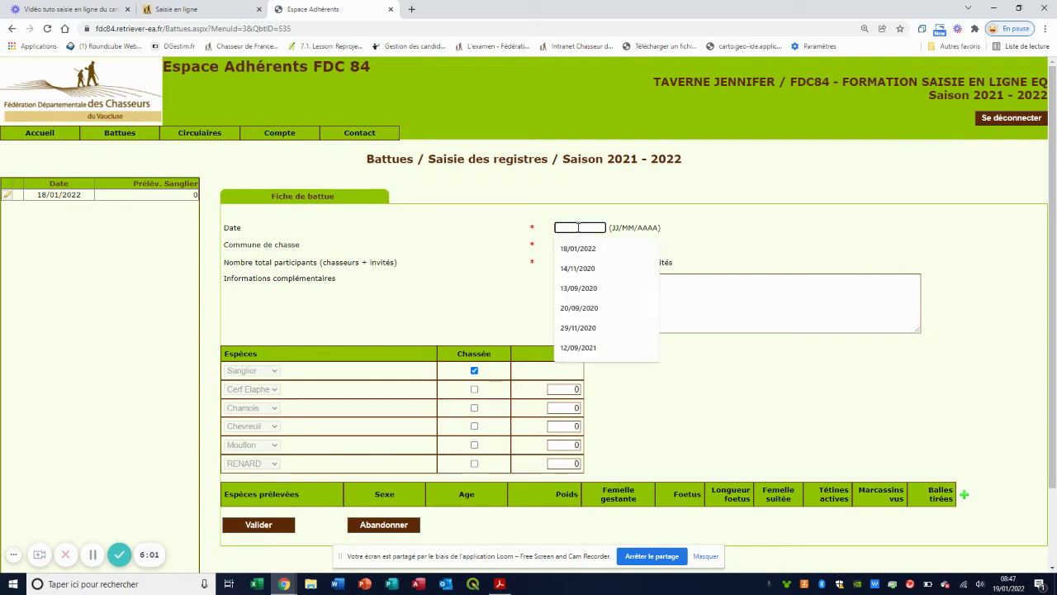
{"action": "type", "text": "19"}
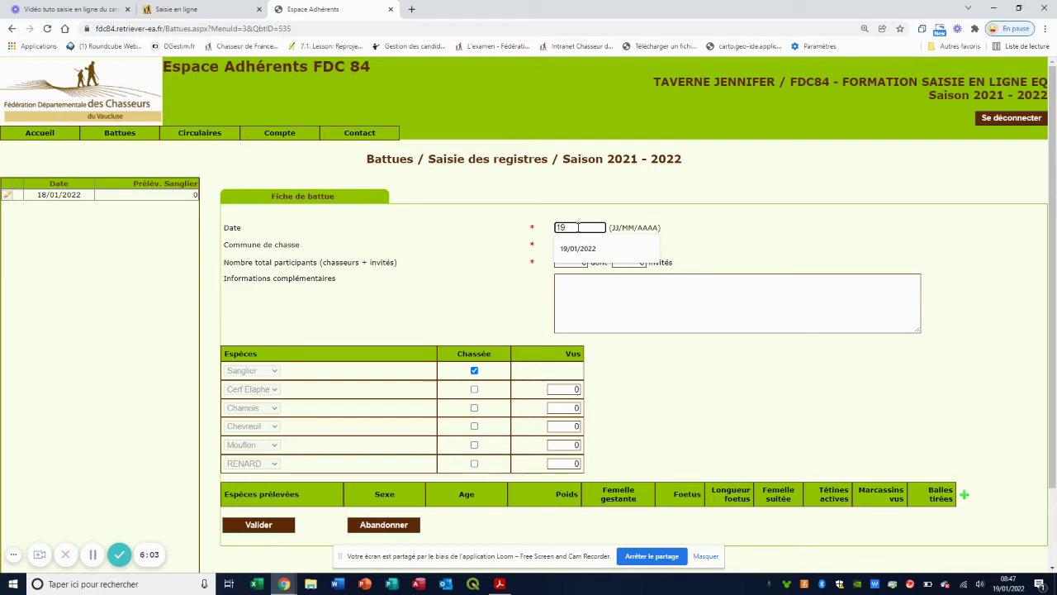
{"action": "type", "text": "/01/2"}
{"action": "left_click", "coordinate": [578, 248]}
{"action": "left_click", "coordinate": [573, 244]}
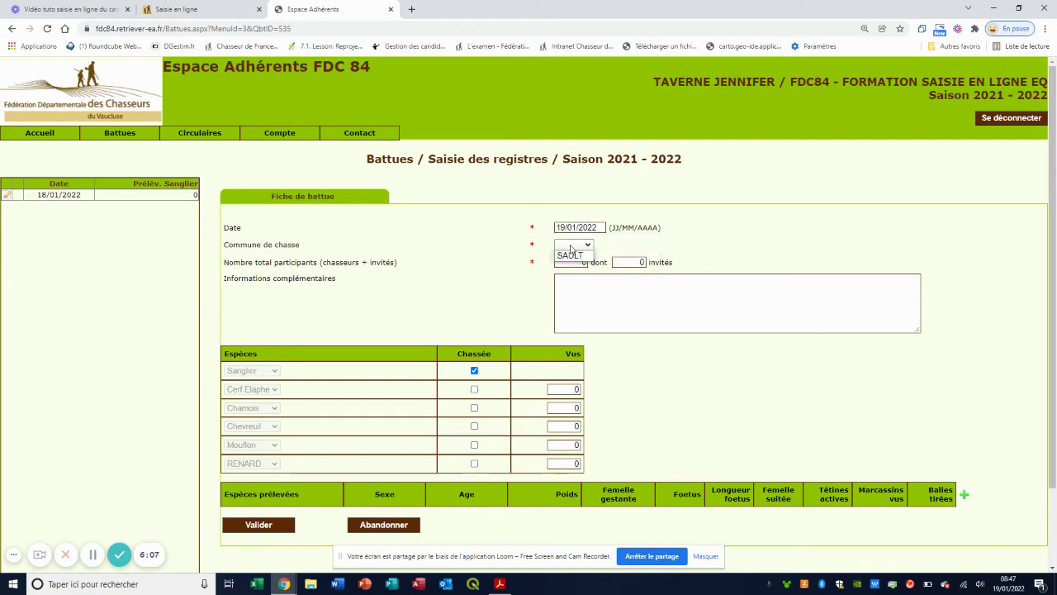
{"action": "left_click", "coordinate": [570, 256]}
{"action": "left_click", "coordinate": [578, 262]}
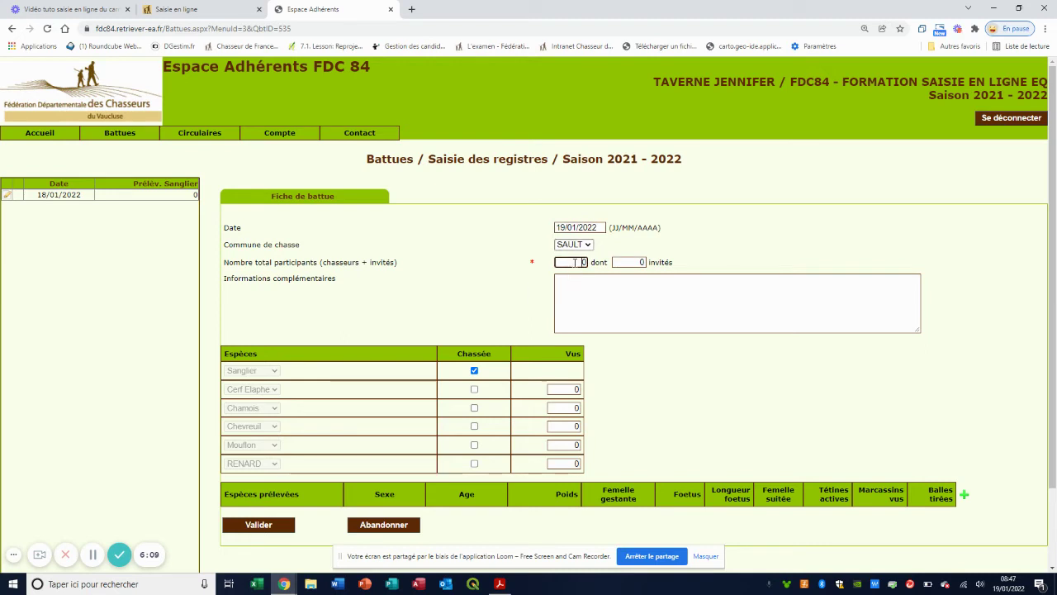
{"action": "type", "text": "32"}
Step: Start the note 'Chiens blessés - coût vétérinaire : 4…' in Informations complémentaires
{"action": "left_click", "coordinate": [585, 294]}
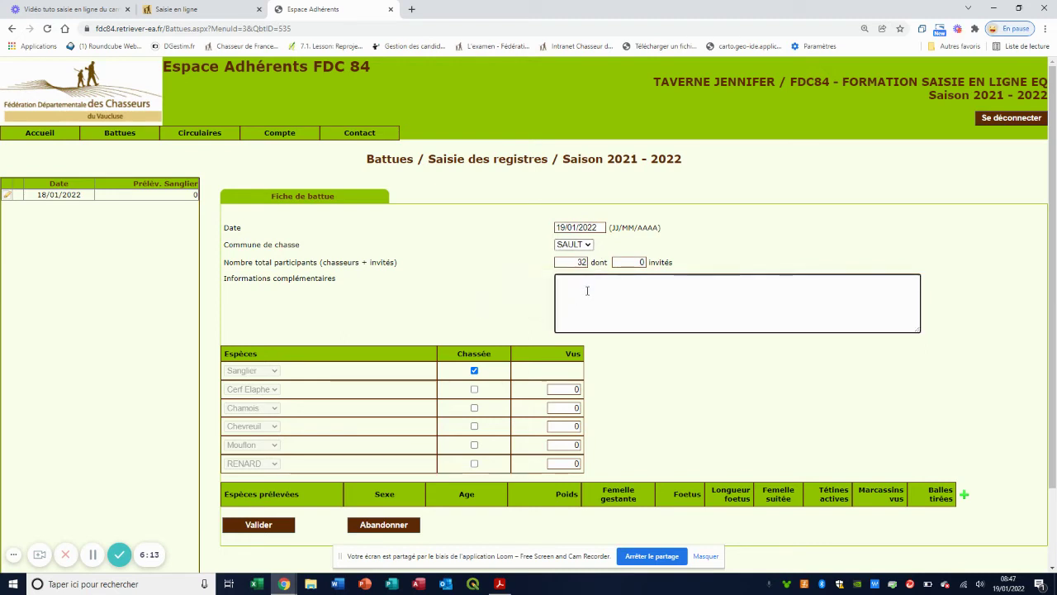
{"action": "type", "text": "Chiens blessés - co"}
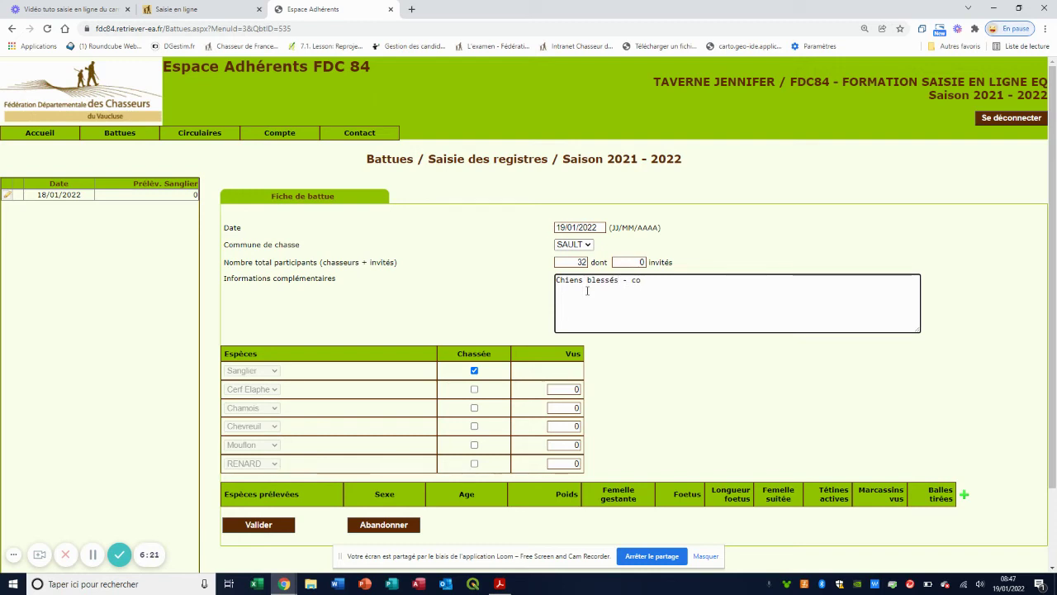
{"action": "type", "text": "ût vétérinaire"}
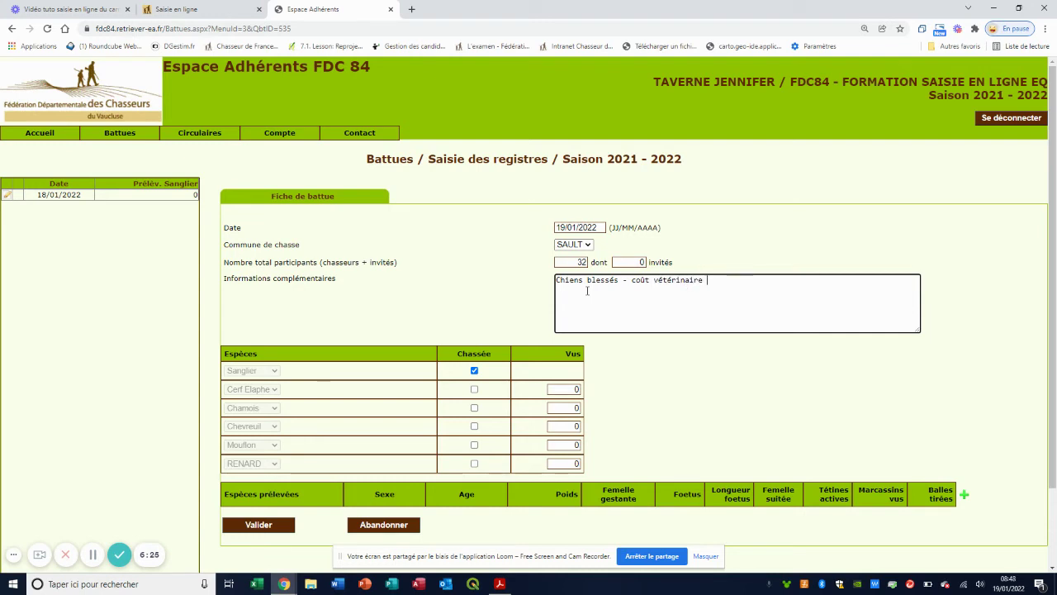
{"action": "type", "text": " : 450€"}
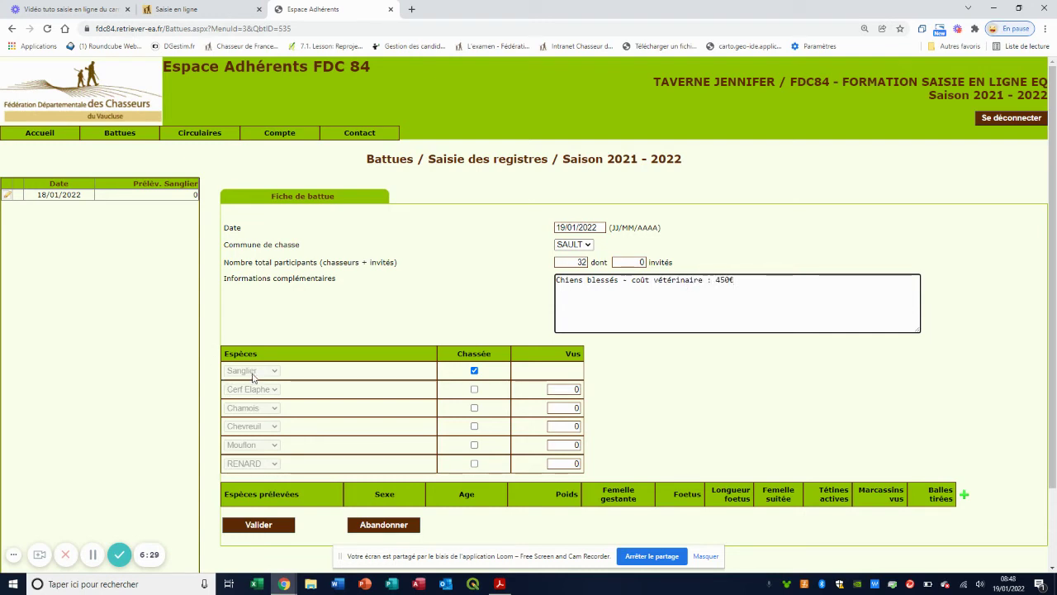
Step: Mark Chevreuil and RENARD as hunted and add a taken-species row for Sanglier
{"action": "scroll", "coordinate": [254, 376], "scroll_direction": "down", "scroll_amount": 2}
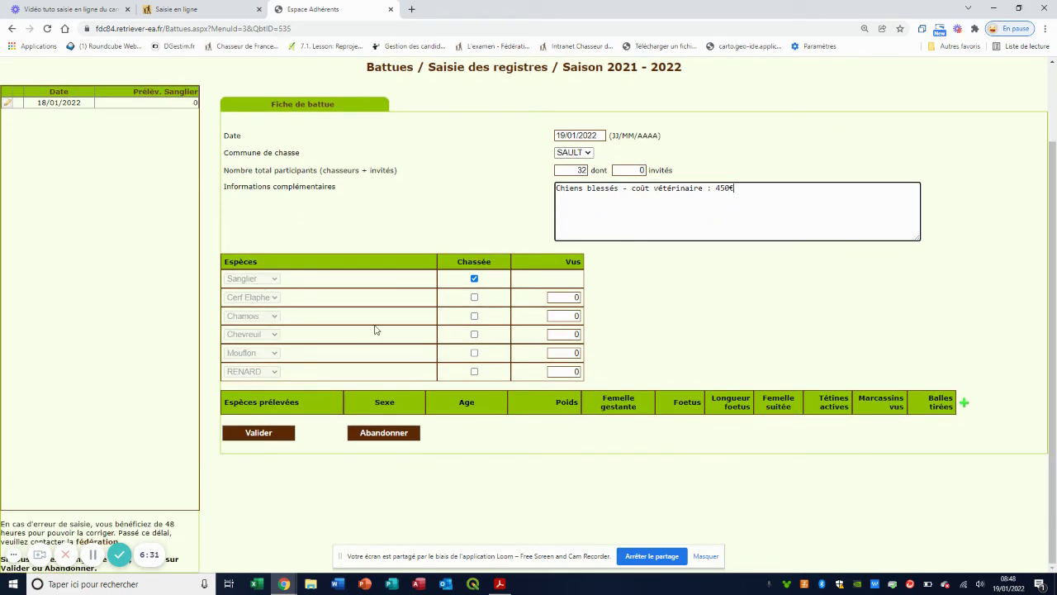
{"action": "left_click", "coordinate": [474, 334]}
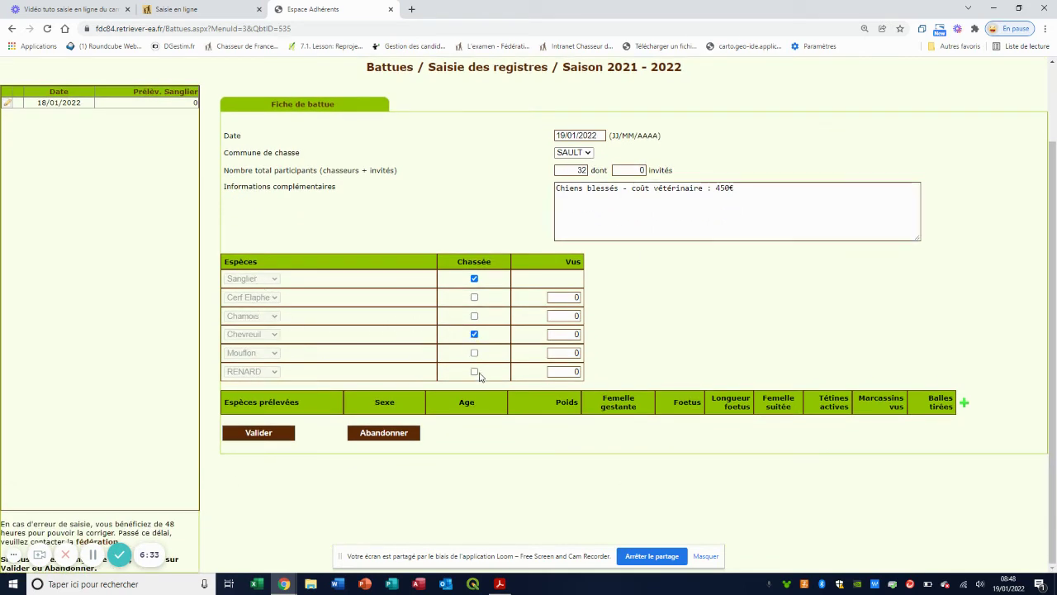
{"action": "left_click", "coordinate": [474, 372]}
{"action": "left_click", "coordinate": [963, 405]}
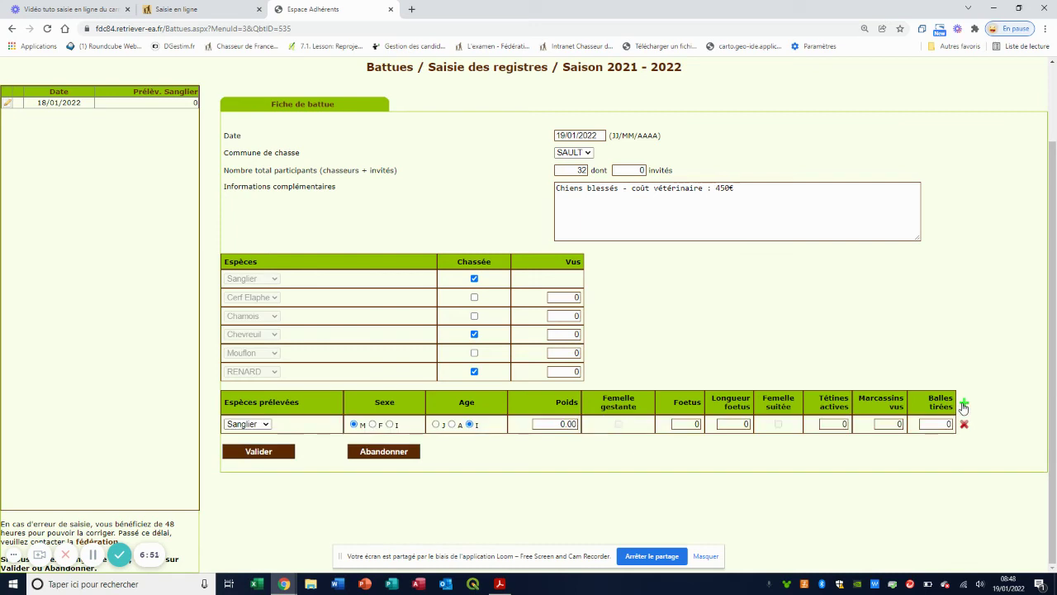
Step: Add two more animal rows and set the first boar to young, weighing 23,4 kg
{"action": "left_click", "coordinate": [963, 405]}
{"action": "left_click", "coordinate": [962, 405]}
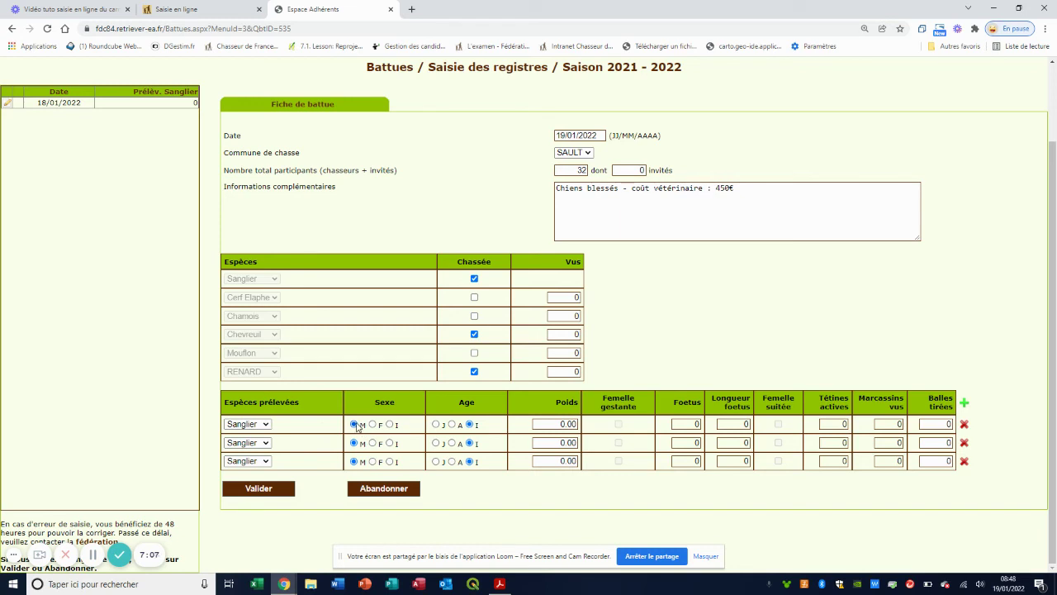
{"action": "left_click", "coordinate": [436, 425]}
{"action": "left_click", "coordinate": [564, 423]}
{"action": "left_click_drag", "start_coordinate": [562, 423], "coordinate": [586, 425]}
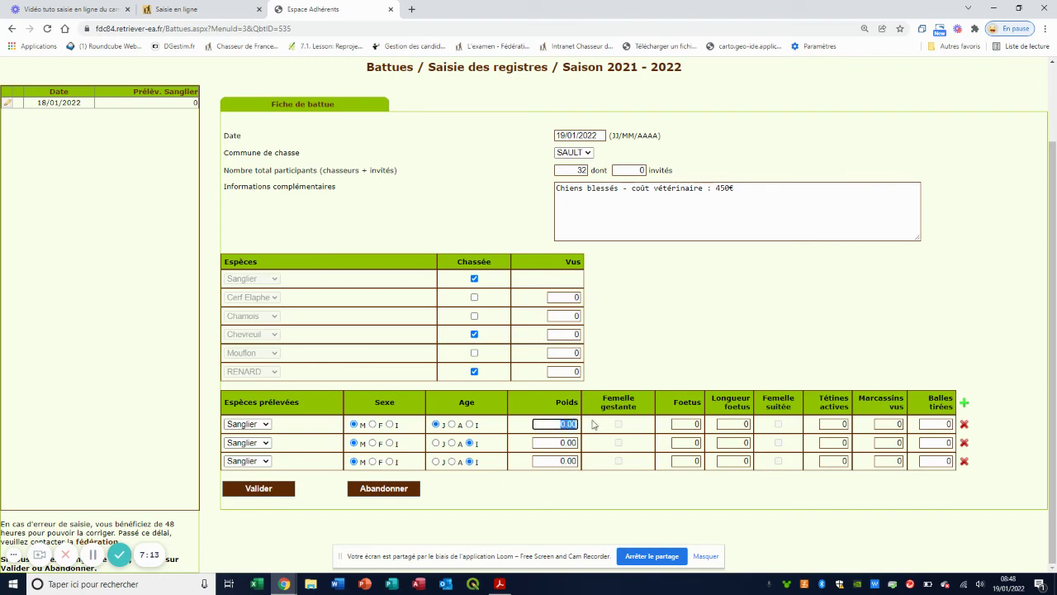
{"action": "type", "text": "23"}
{"action": "type", "text": ","}
{"action": "type", "text": "4"}
{"action": "left_click", "coordinate": [377, 446]}
Step: Make the second boar an adult female of 82.6 kg, pregnant with 4 foetuses
{"action": "left_click", "coordinate": [374, 444]}
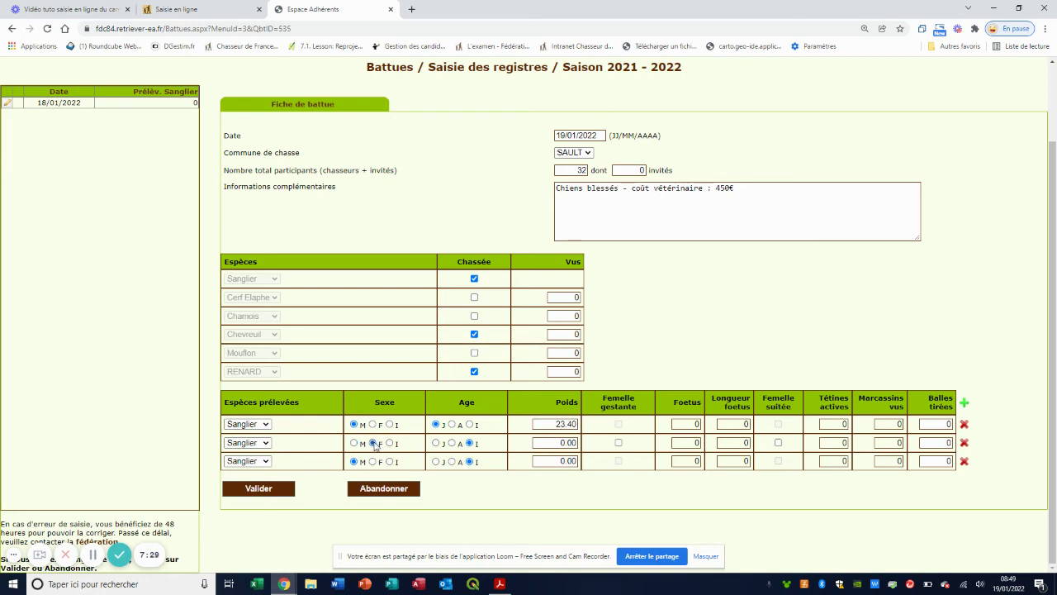
{"action": "left_click", "coordinate": [452, 444]}
{"action": "key", "text": "Tab"}
{"action": "type", "text": "82"}
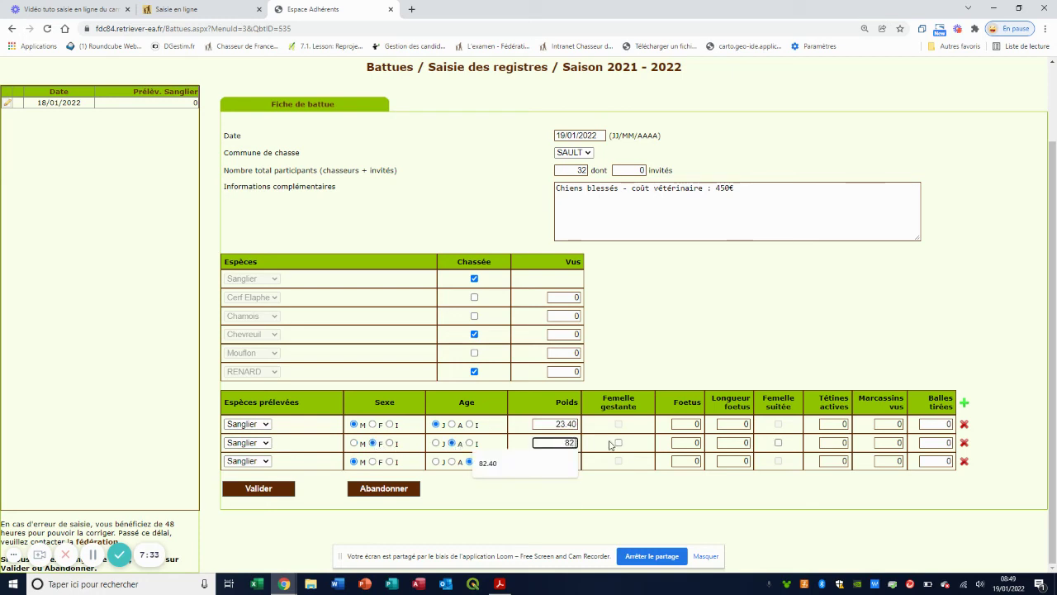
{"action": "type", "text": ".6"}
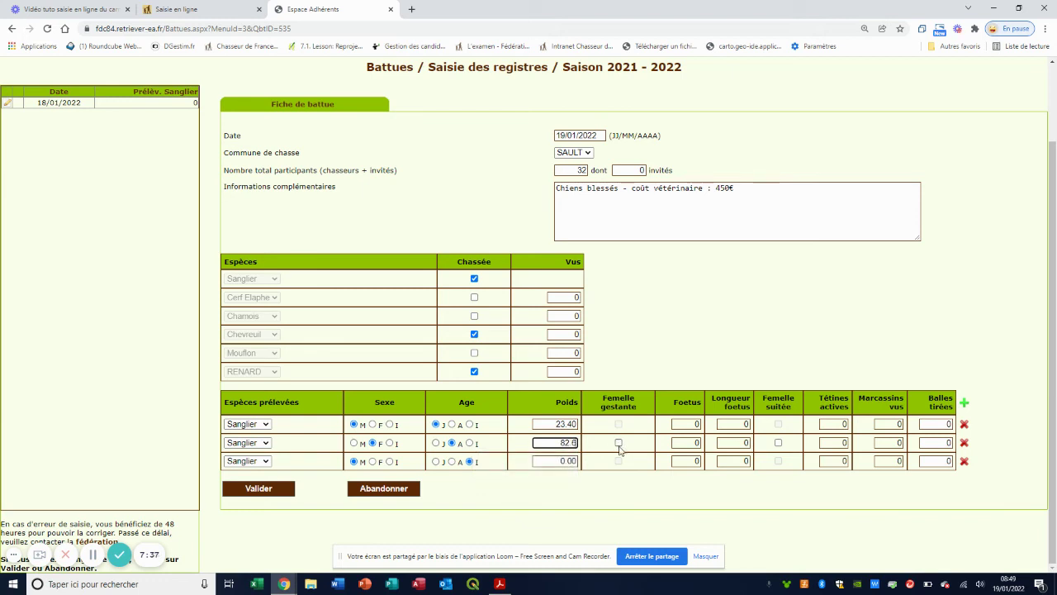
{"action": "left_click", "coordinate": [619, 444]}
{"action": "left_click", "coordinate": [695, 443]}
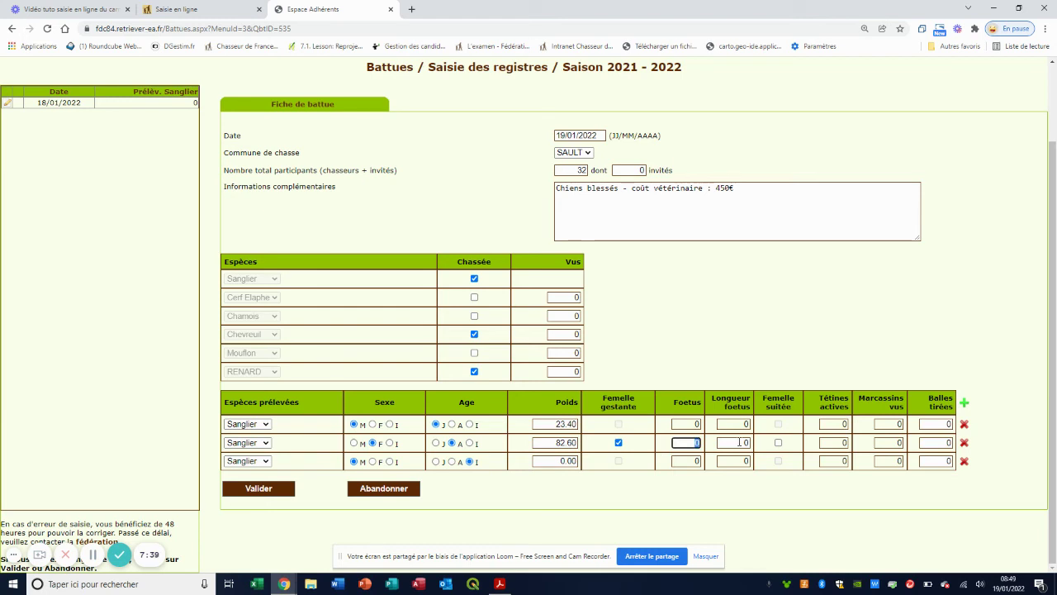
{"action": "type", "text": "4"}
Step: Change the third row's species to RENARD and delete the young 23.40 kg boar row
{"action": "left_click", "coordinate": [261, 461]}
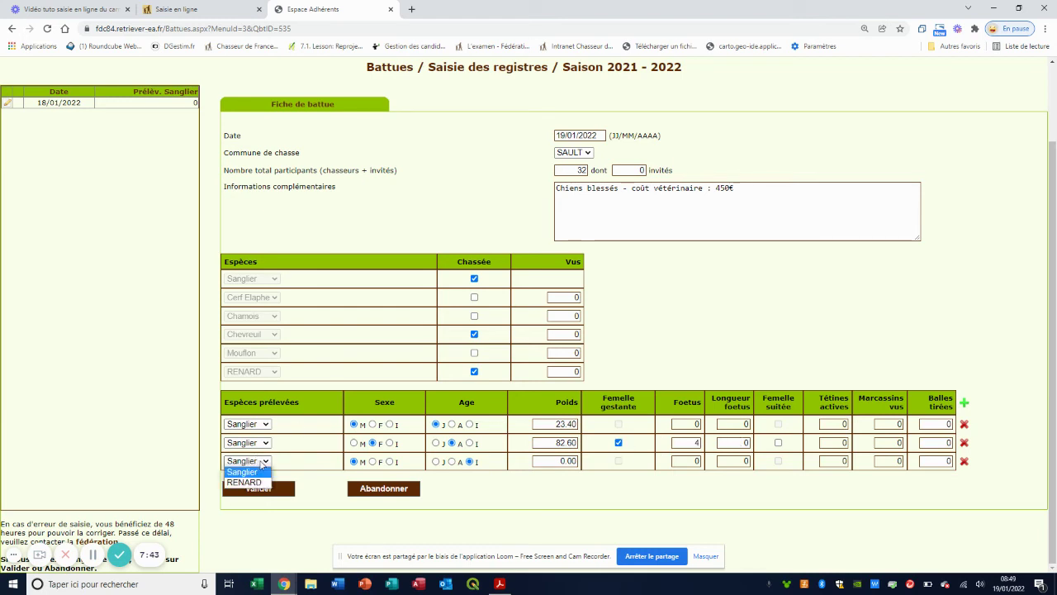
{"action": "left_click", "coordinate": [253, 483]}
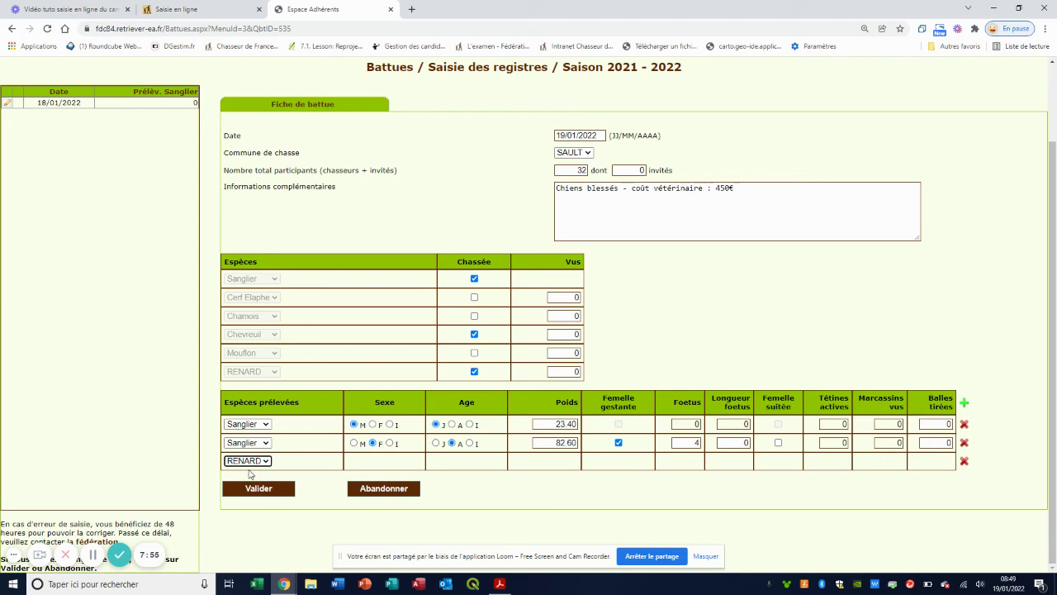
{"action": "left_click", "coordinate": [964, 424]}
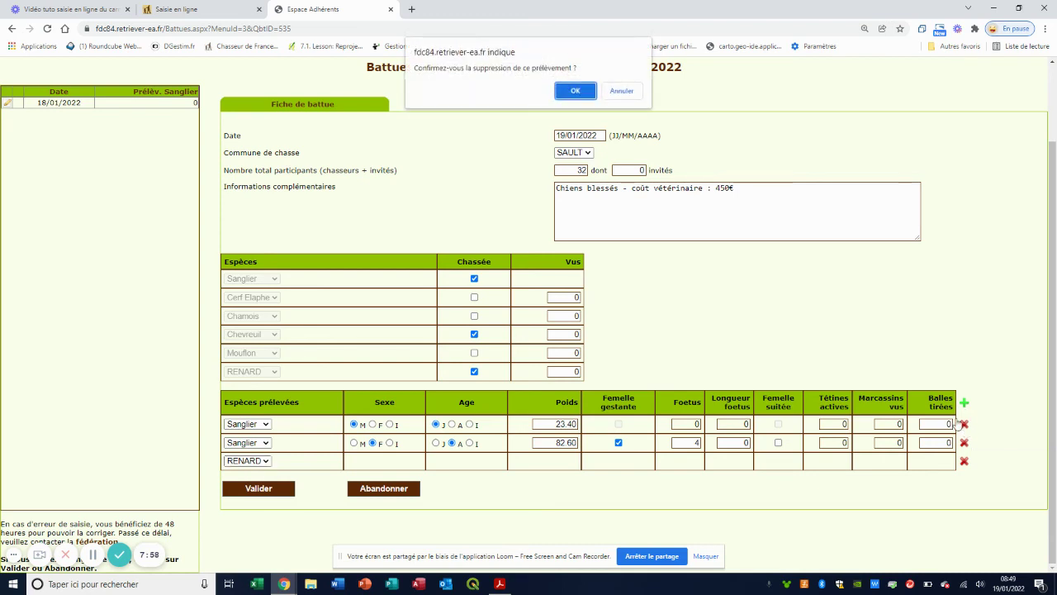
{"action": "left_click", "coordinate": [564, 92]}
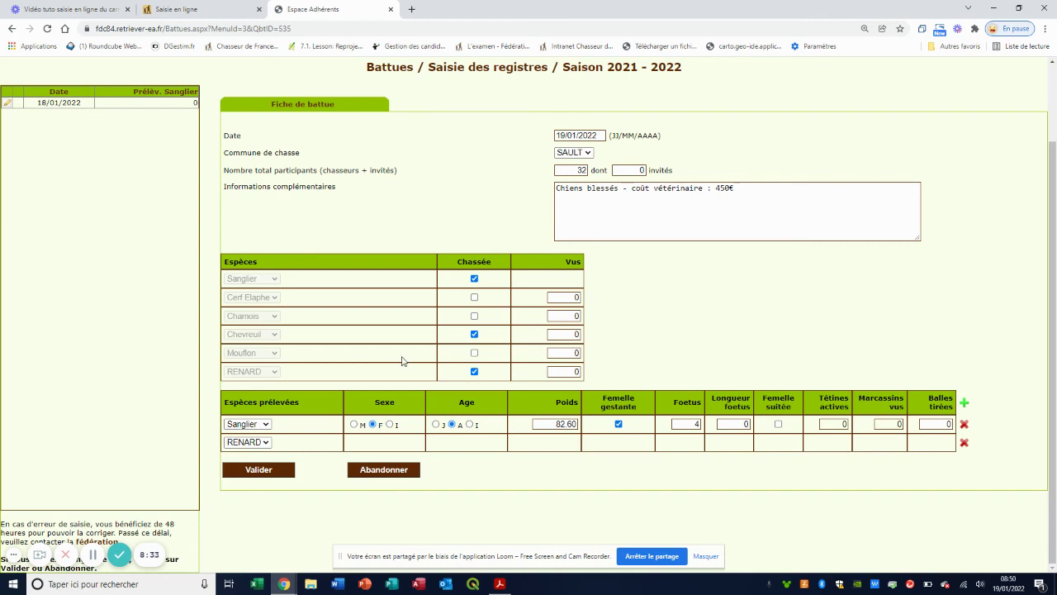
Step: Validate the 19/01/2022 battue sheet and confirm the save
{"action": "scroll", "coordinate": [402, 361], "scroll_direction": "up", "scroll_amount": 1}
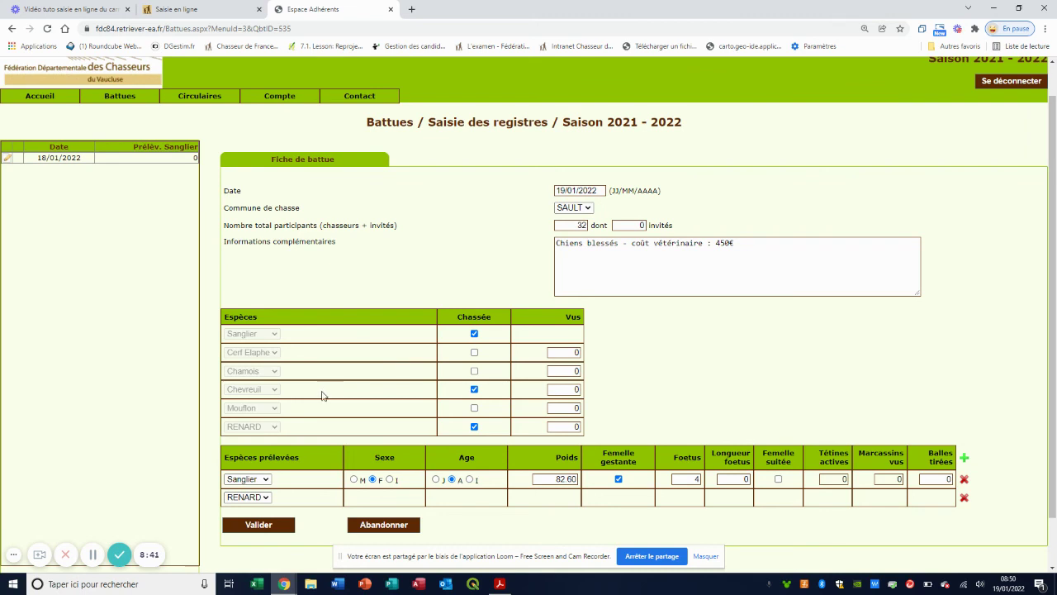
{"action": "left_click", "coordinate": [271, 527]}
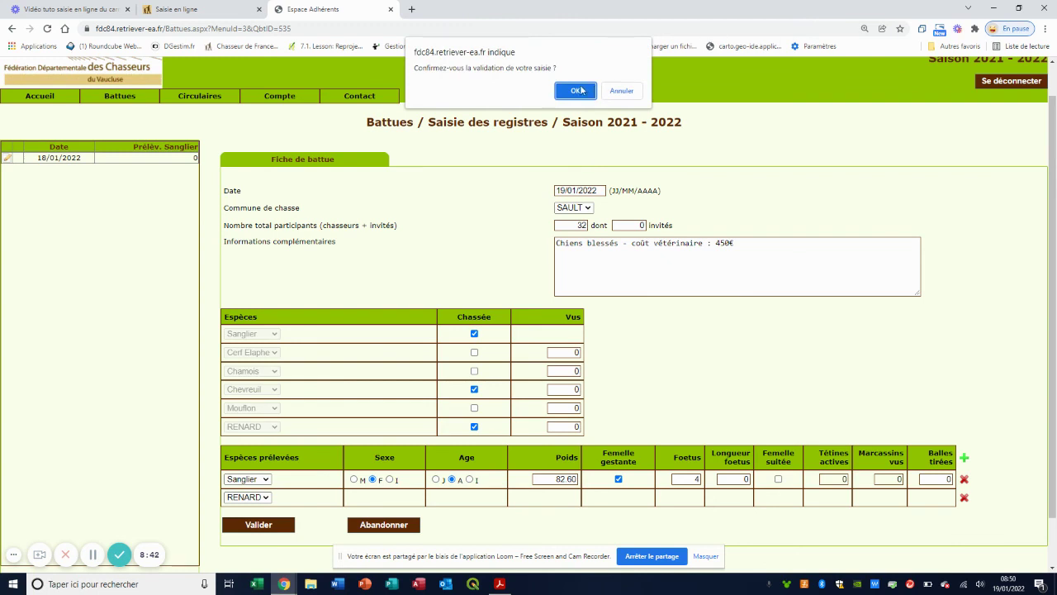
{"action": "left_click", "coordinate": [577, 94]}
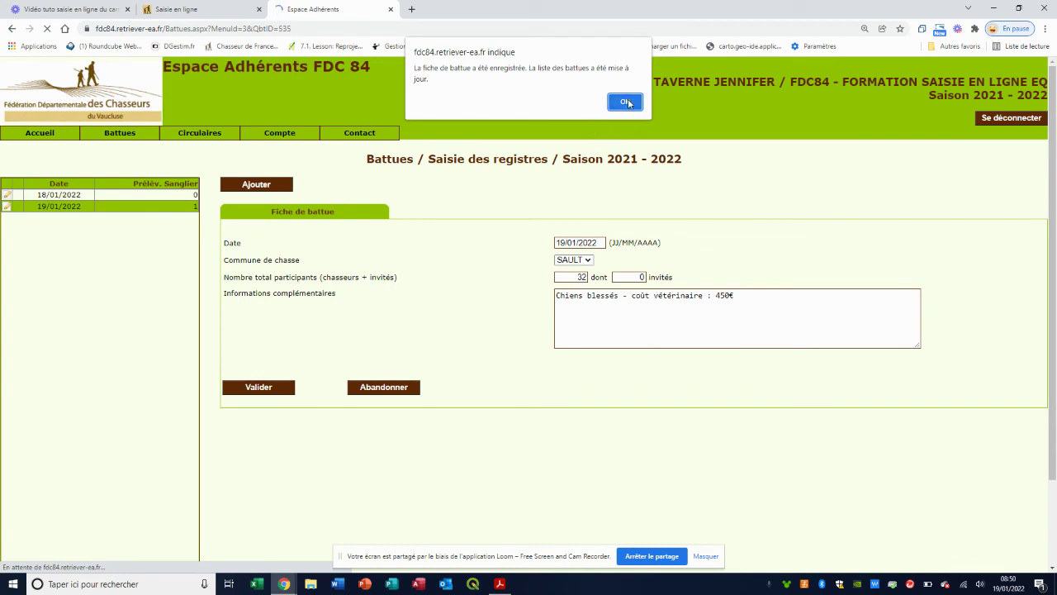
Step: Dismiss the saved alert, review the 19/01/2022 battue in the register, then log out
{"action": "left_click", "coordinate": [626, 101]}
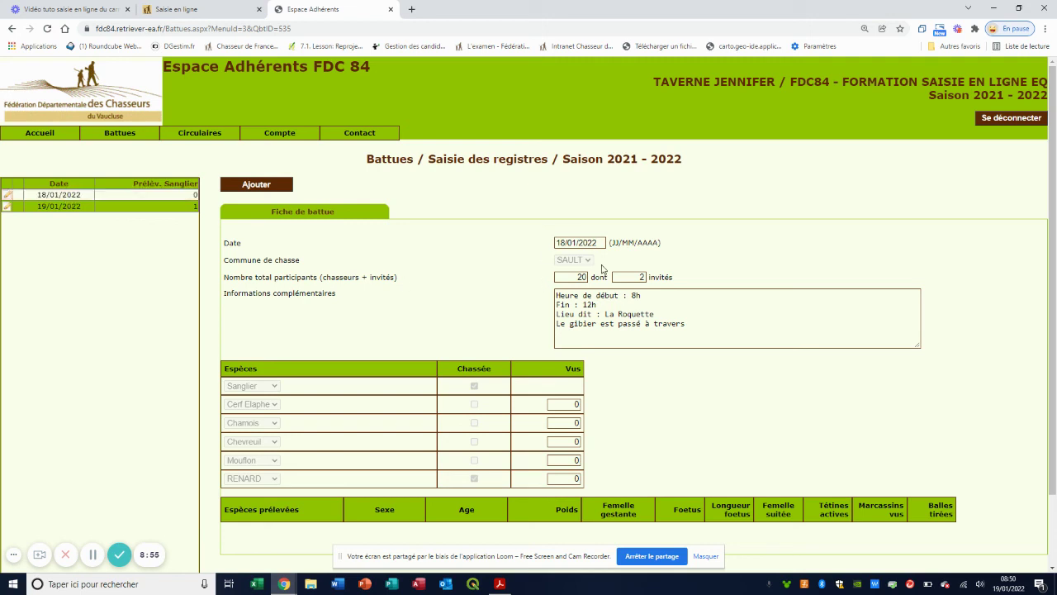
{"action": "scroll", "coordinate": [596, 239], "scroll_direction": "down", "scroll_amount": 1}
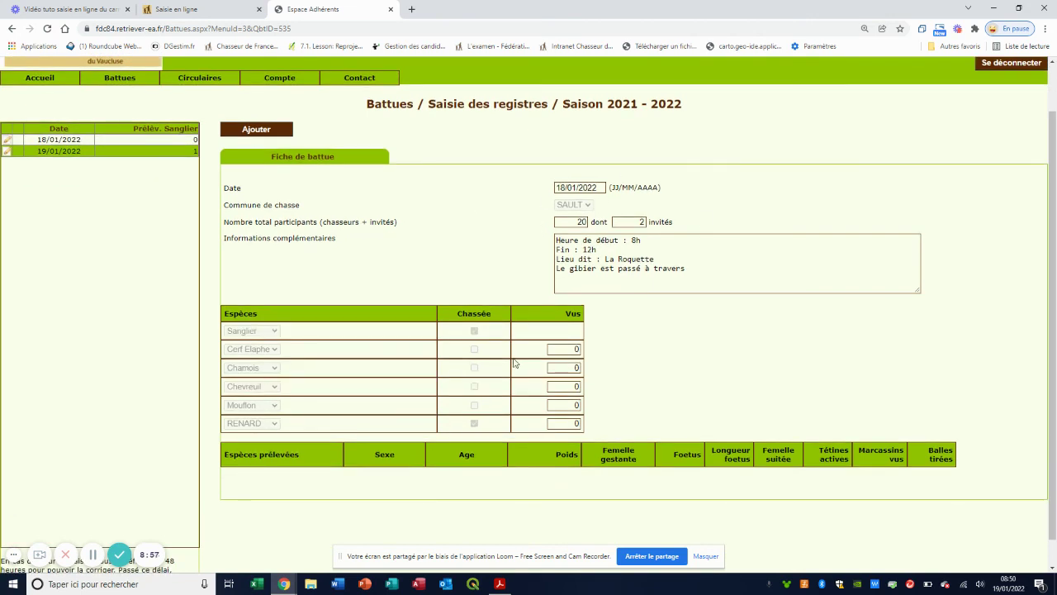
{"action": "left_click", "coordinate": [76, 151]}
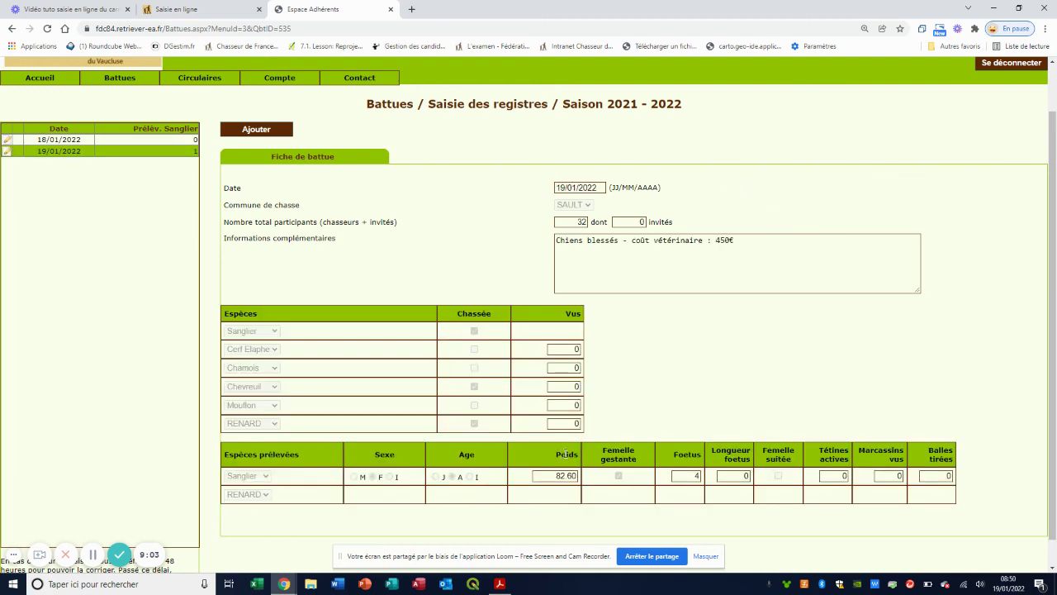
{"action": "scroll", "coordinate": [565, 455], "scroll_direction": "up", "scroll_amount": 1}
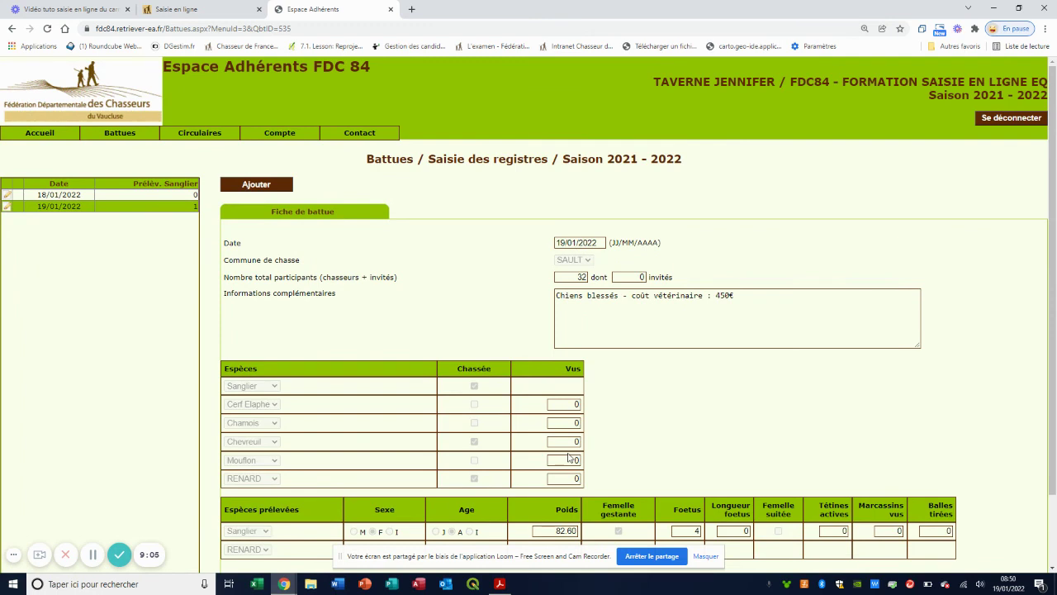
{"action": "left_click", "coordinate": [1005, 120]}
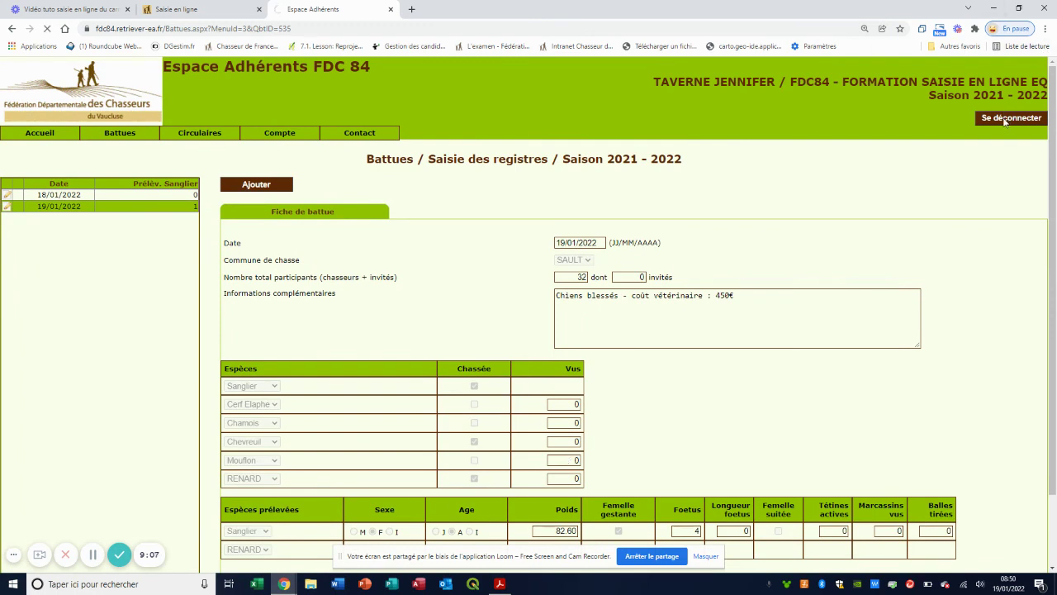